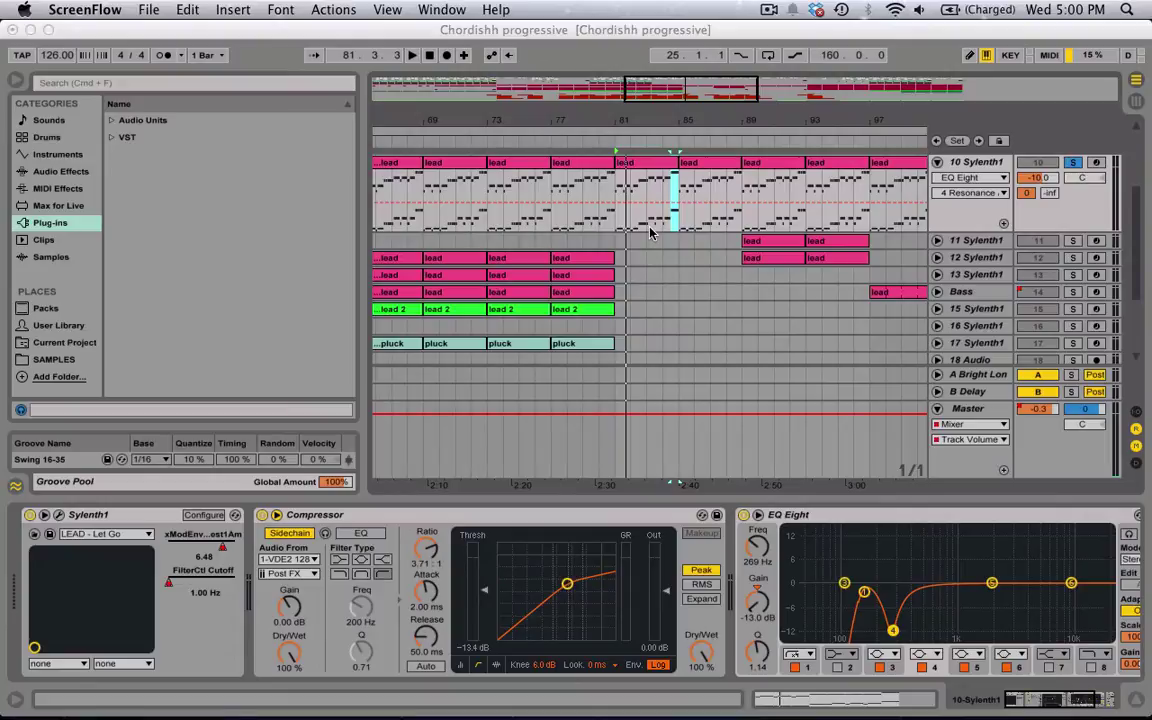
# Step: Examine the MIDI notes of the lead clip at bar 81 on track 10, and return to the track's devices
pyautogui.scroll(-3, 650, 233)
pyautogui.scroll(5, 650, 233)
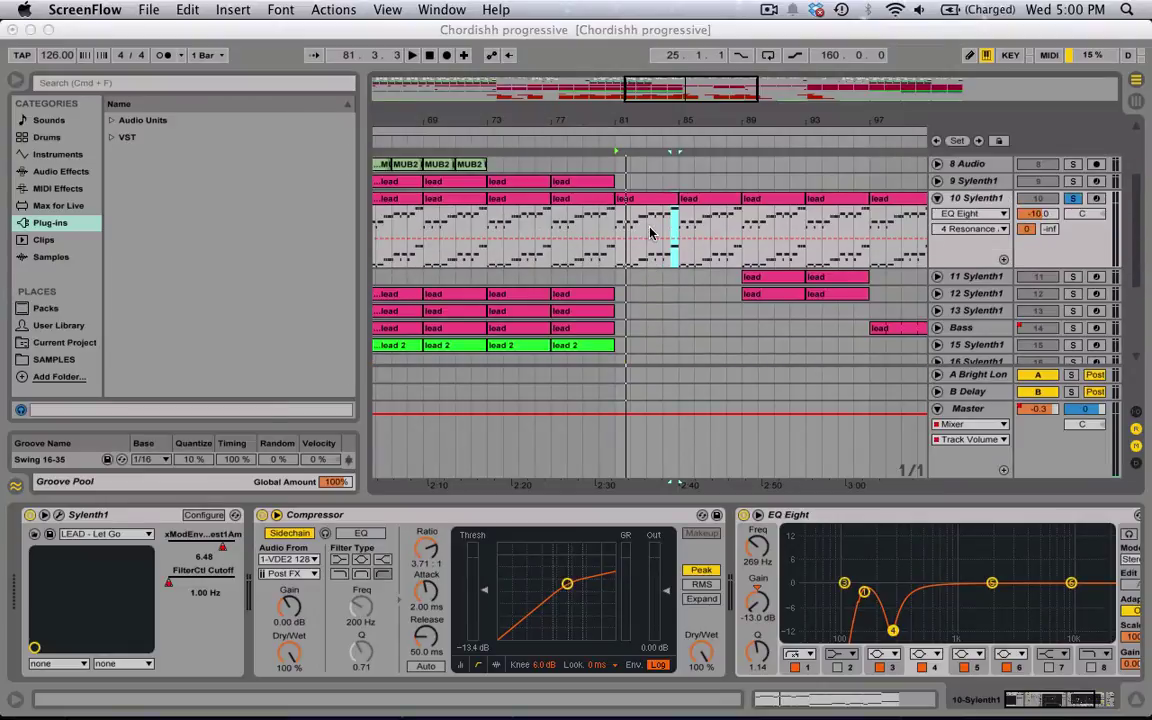
pyautogui.doubleClick(641, 203)
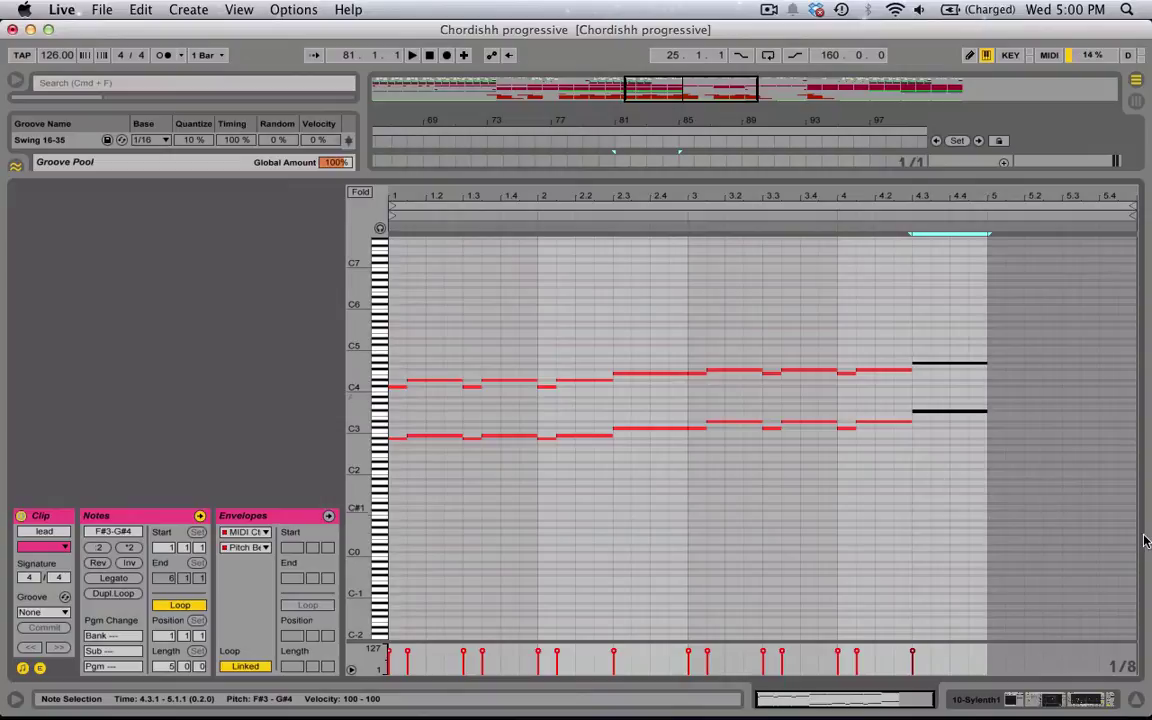
pyautogui.click(1098, 705)
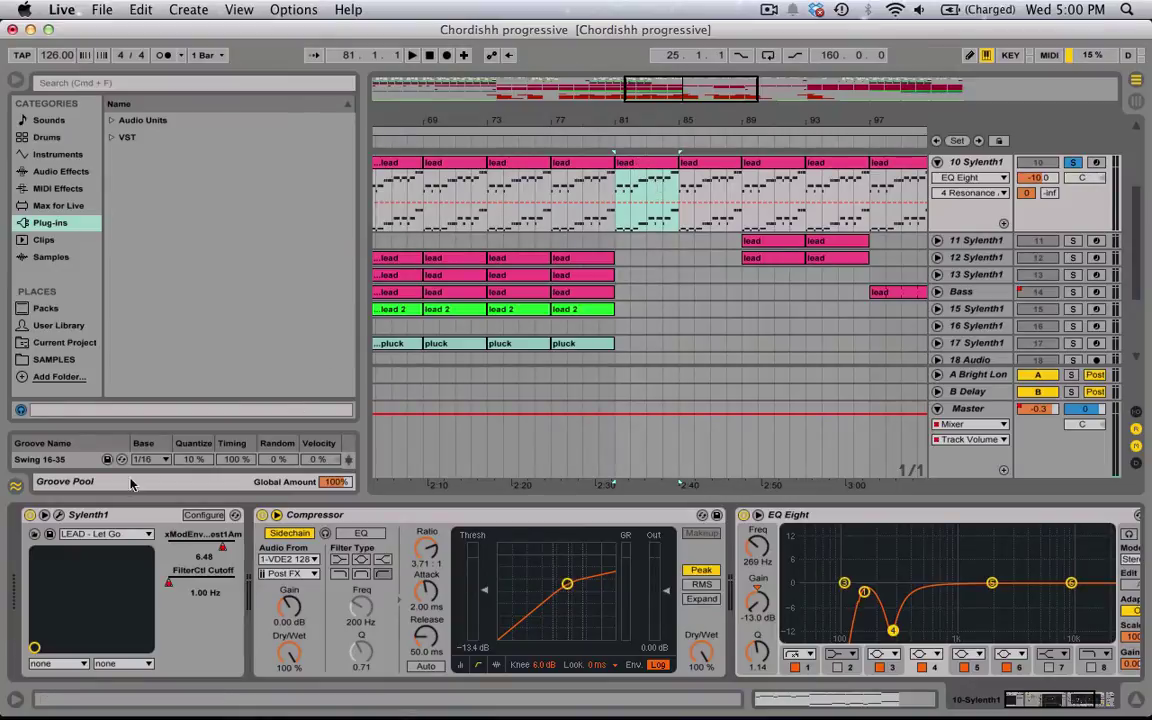
# Step: Turn off the arpeggiator in track 10's Sylenth1 and play the bar 81 lead clip
pyautogui.press('super+alt+p')
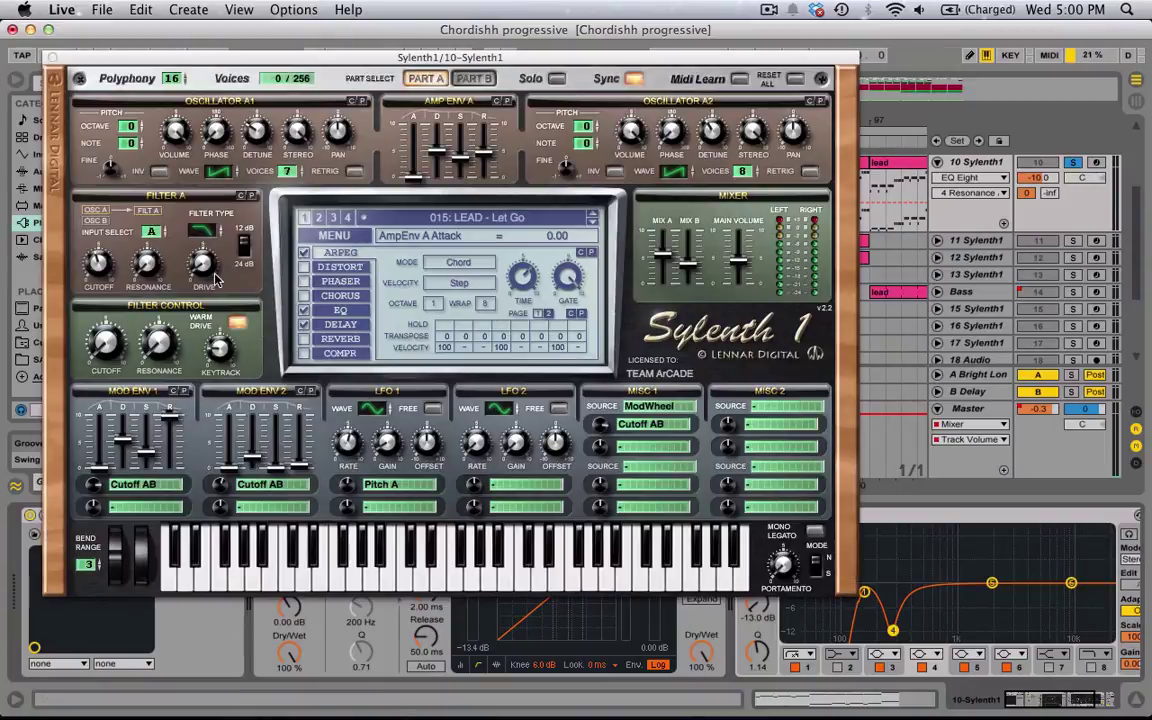
pyautogui.click(303, 252)
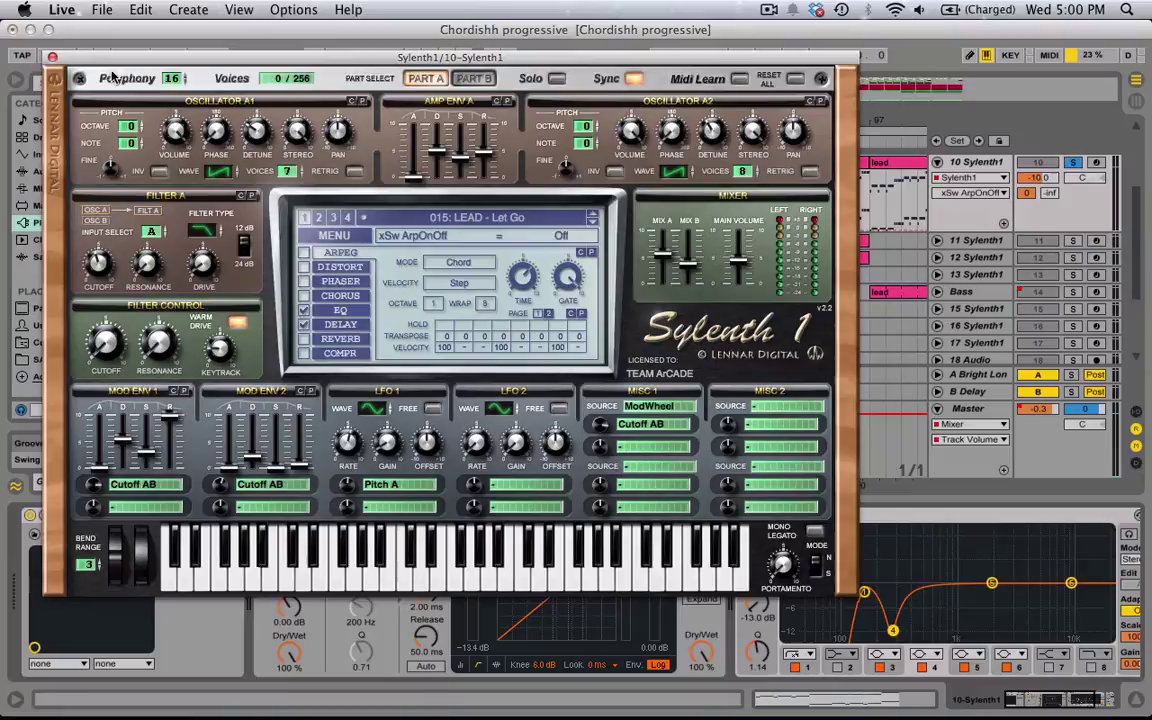
pyautogui.click(52, 59)
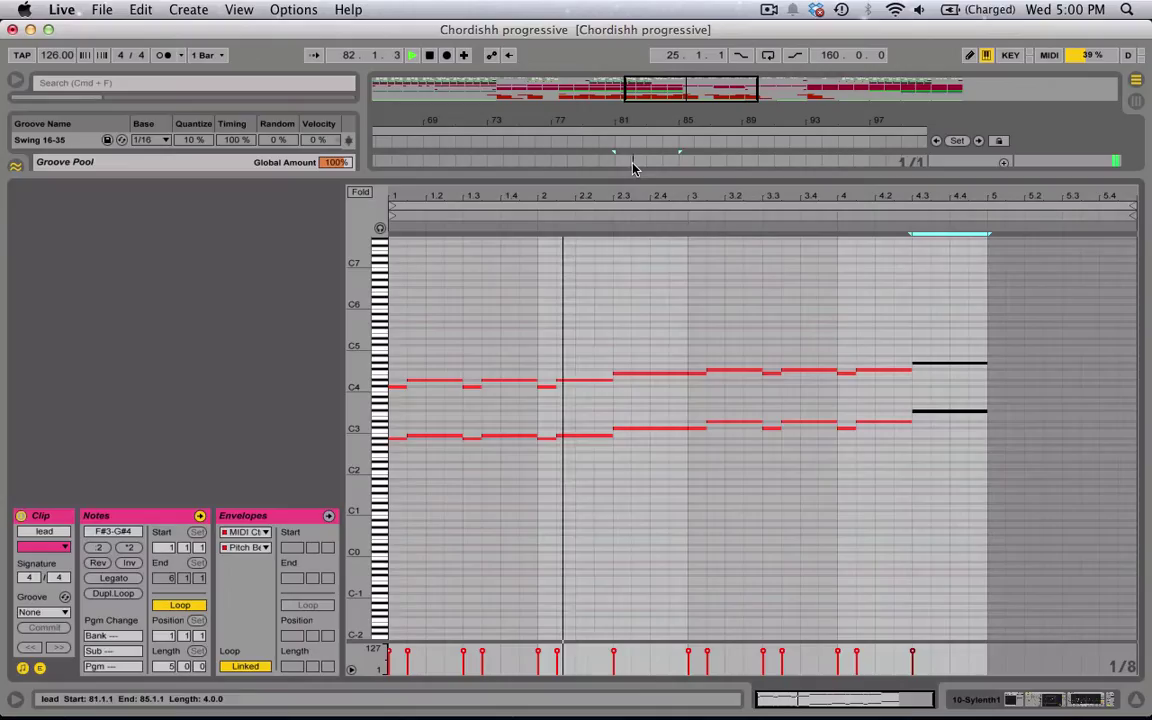
pyautogui.doubleClick(630, 165)
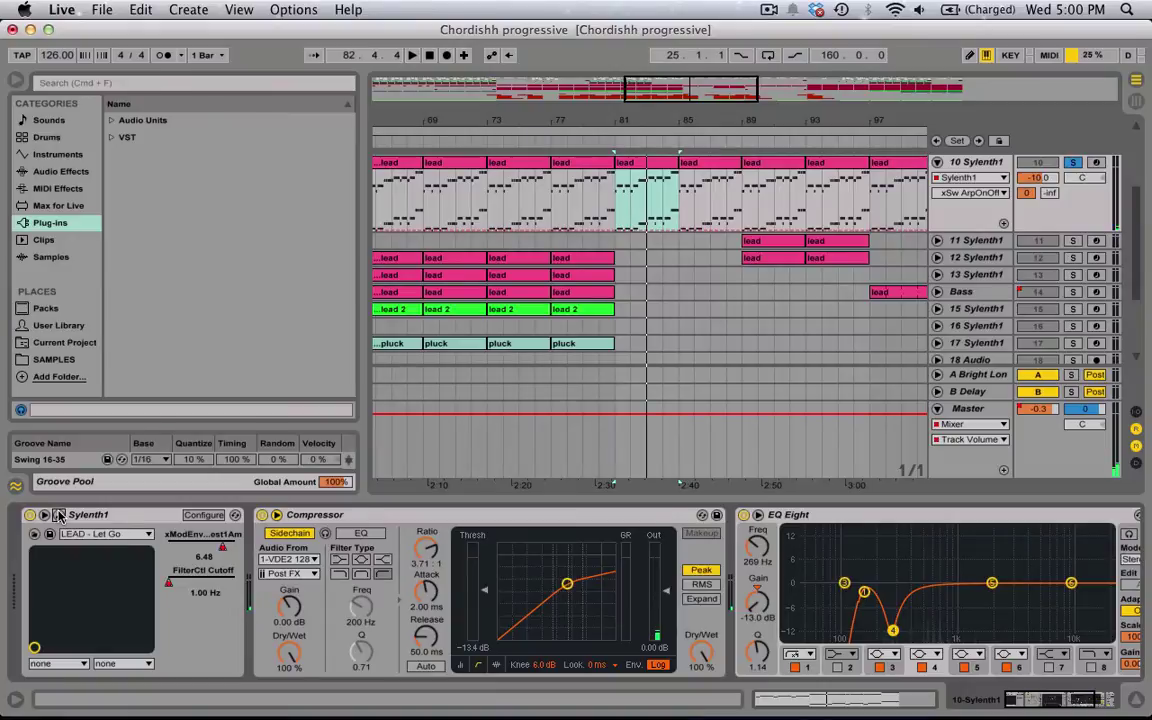
# Step: Turn the Sylenth1 arpeggiator back on during playback, close the plug-in window and stop playback
pyautogui.click(35, 533)
pyautogui.click(304, 253)
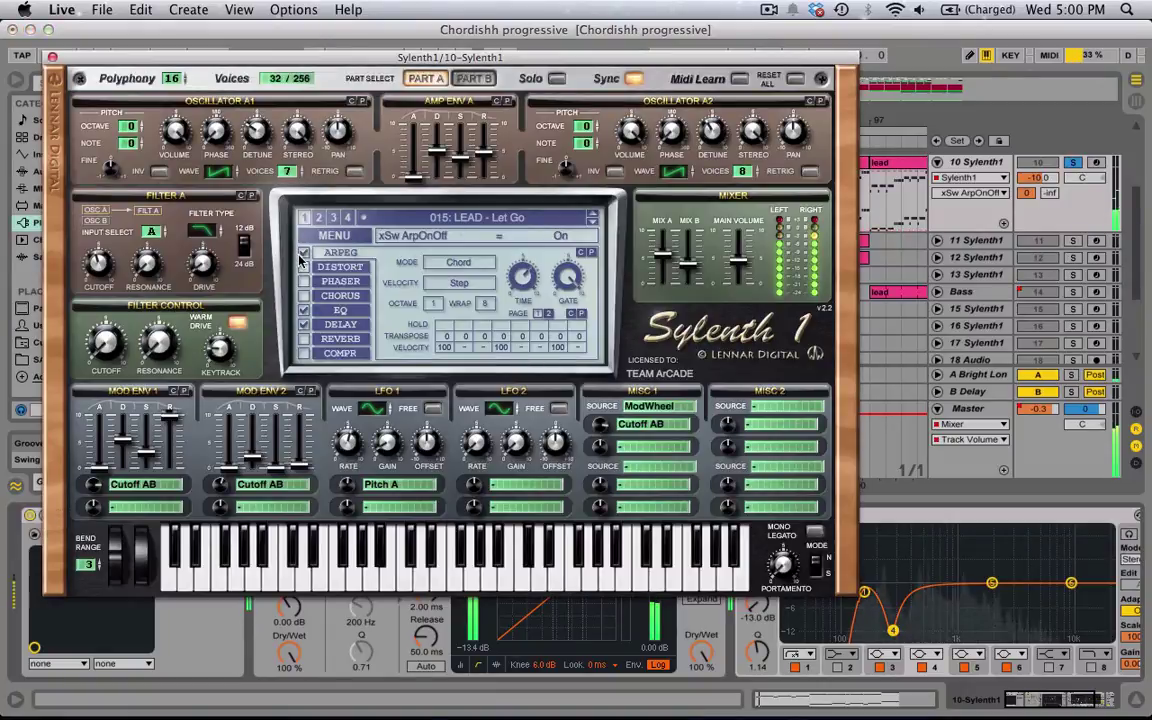
pyautogui.click(53, 58)
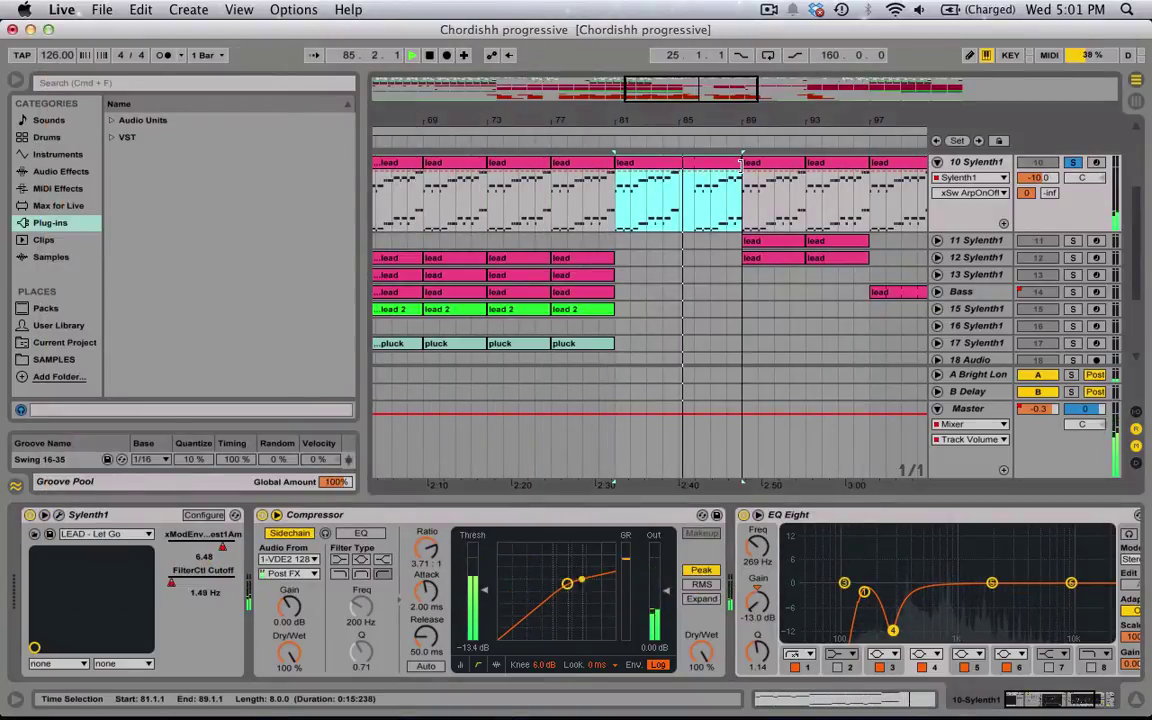
pyautogui.press('space')
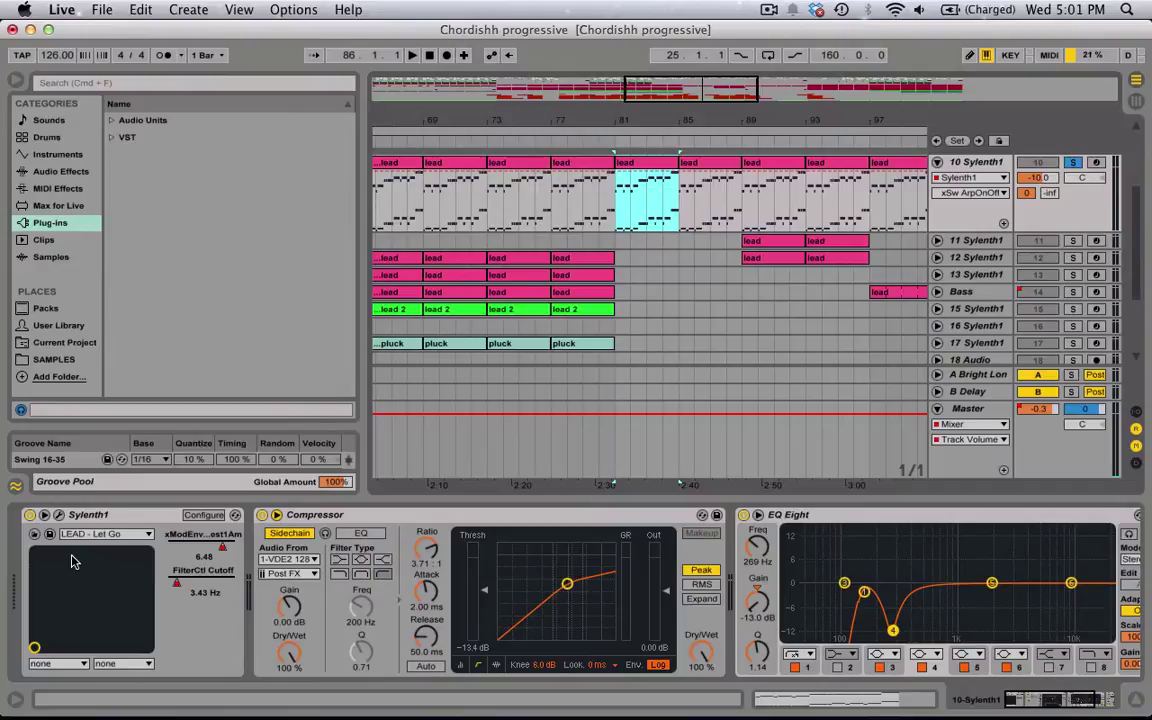
# Step: Remove the Sylenth1 instrument from track 10's device chain
pyautogui.hscroll(5, 393, 583)
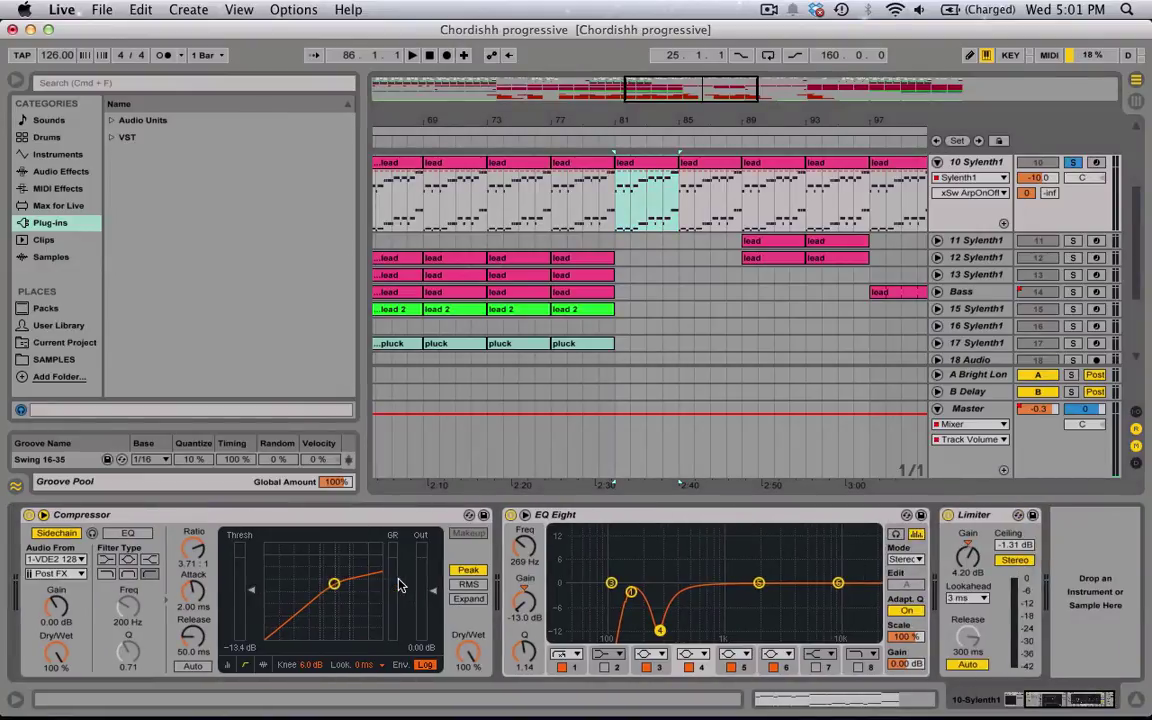
pyautogui.hscroll(-5, 398, 585)
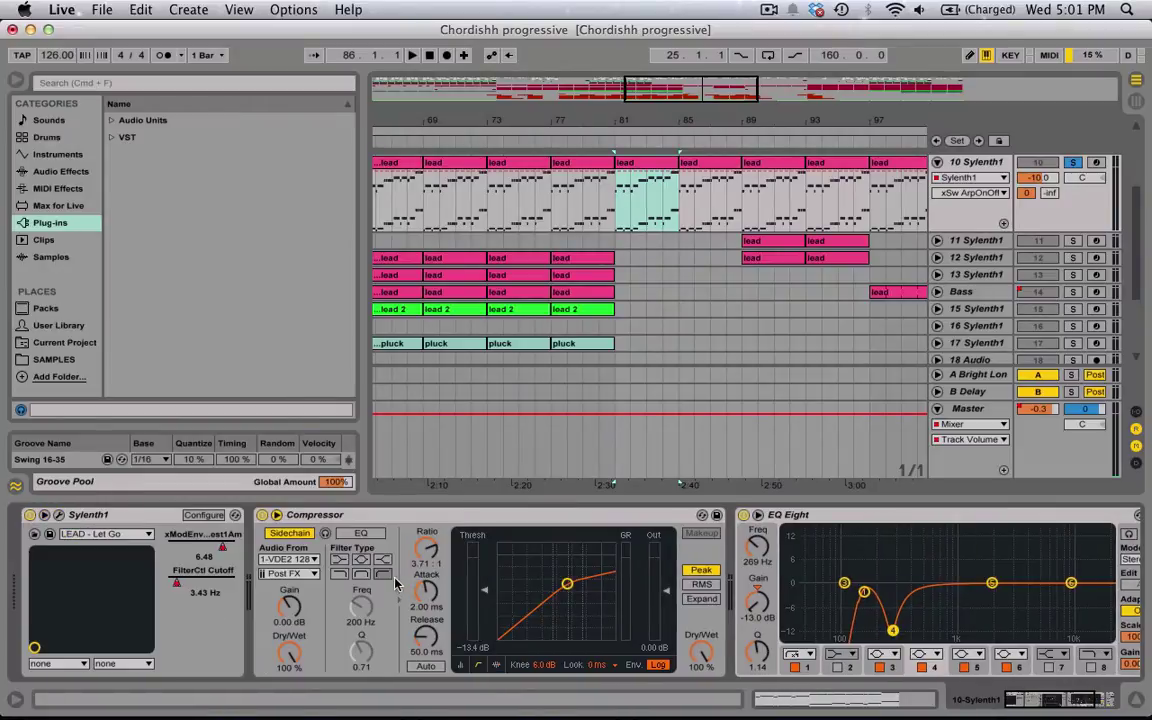
pyautogui.click(133, 516)
pyautogui.press('Delete')
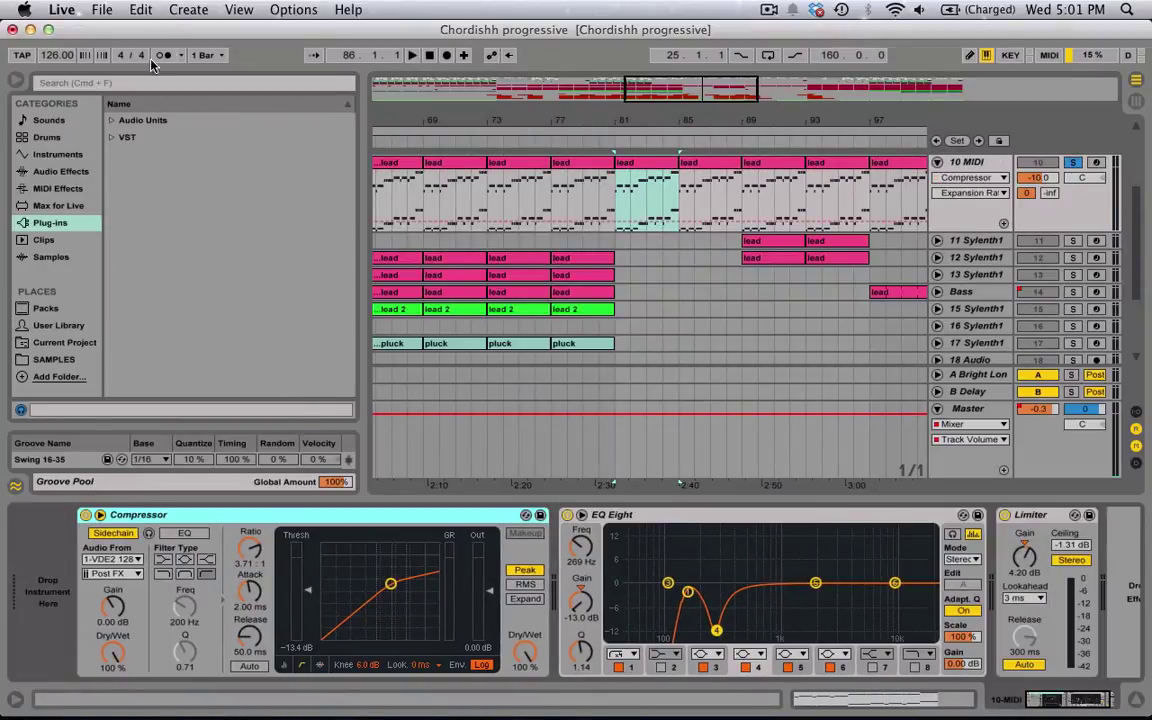
# Step: Search the plug-ins for "sylenth" and load the VST version of Sylenth1 as track 10's instrument
pyautogui.click(137, 83)
pyautogui.write('syle')
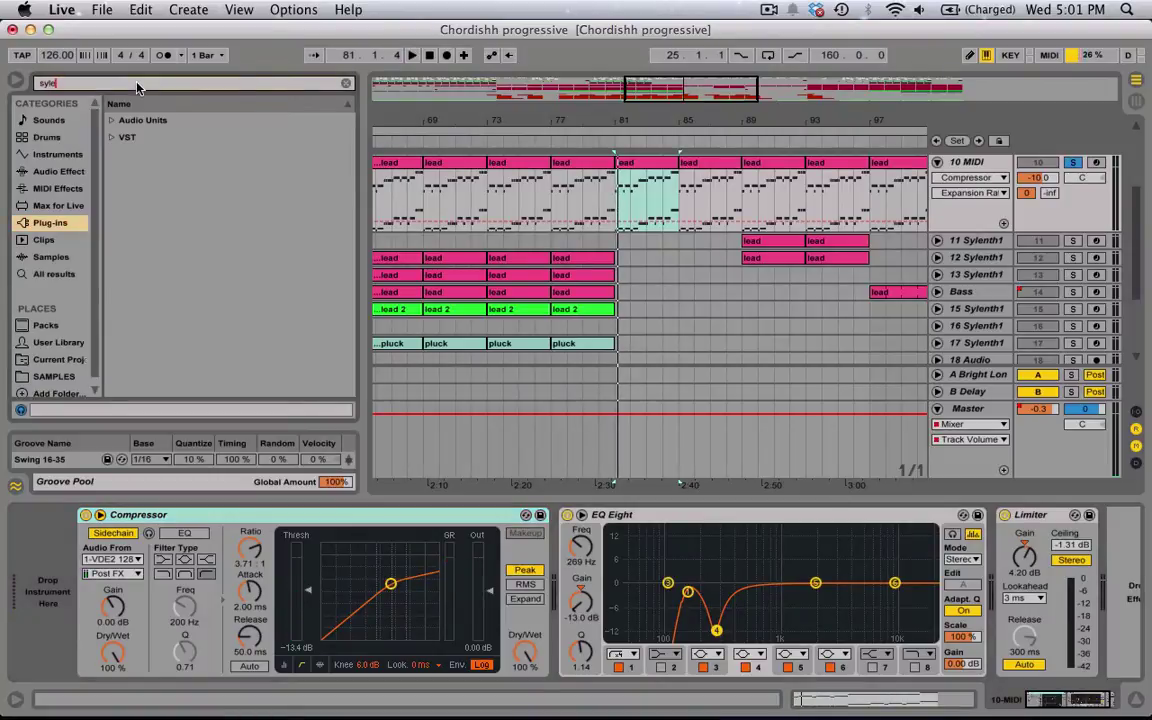
pyautogui.write('nth')
pyautogui.click(111, 137)
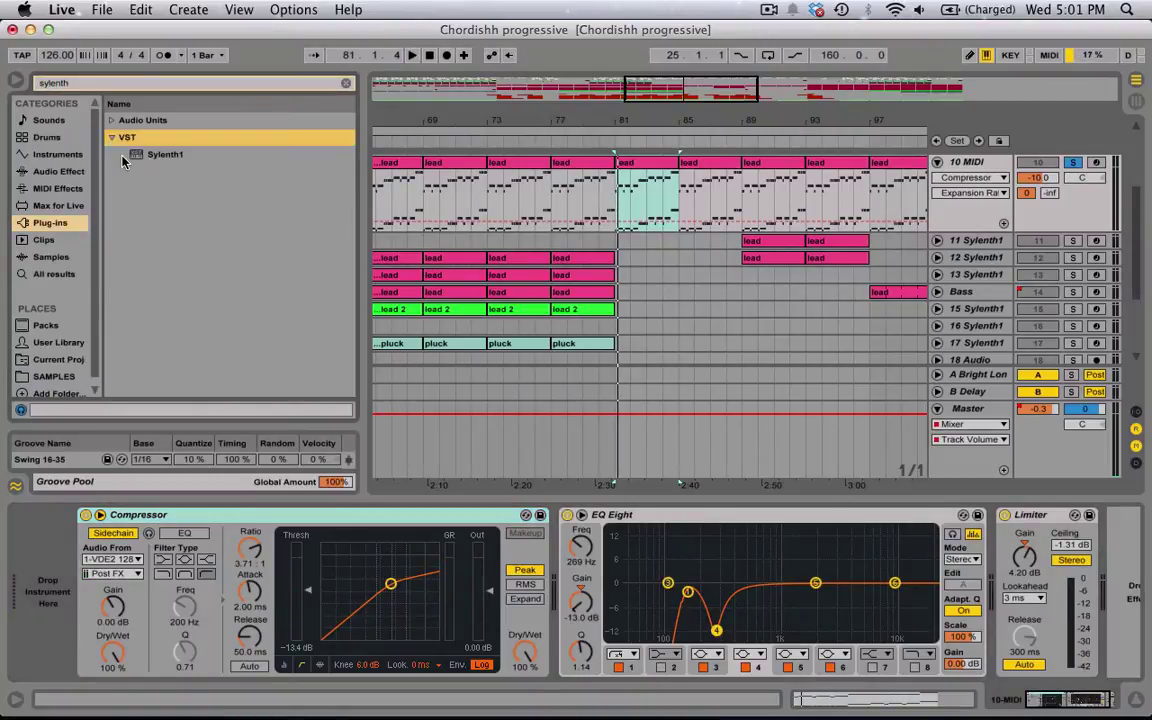
pyautogui.moveTo(122, 160); pyautogui.dragTo(52, 515)
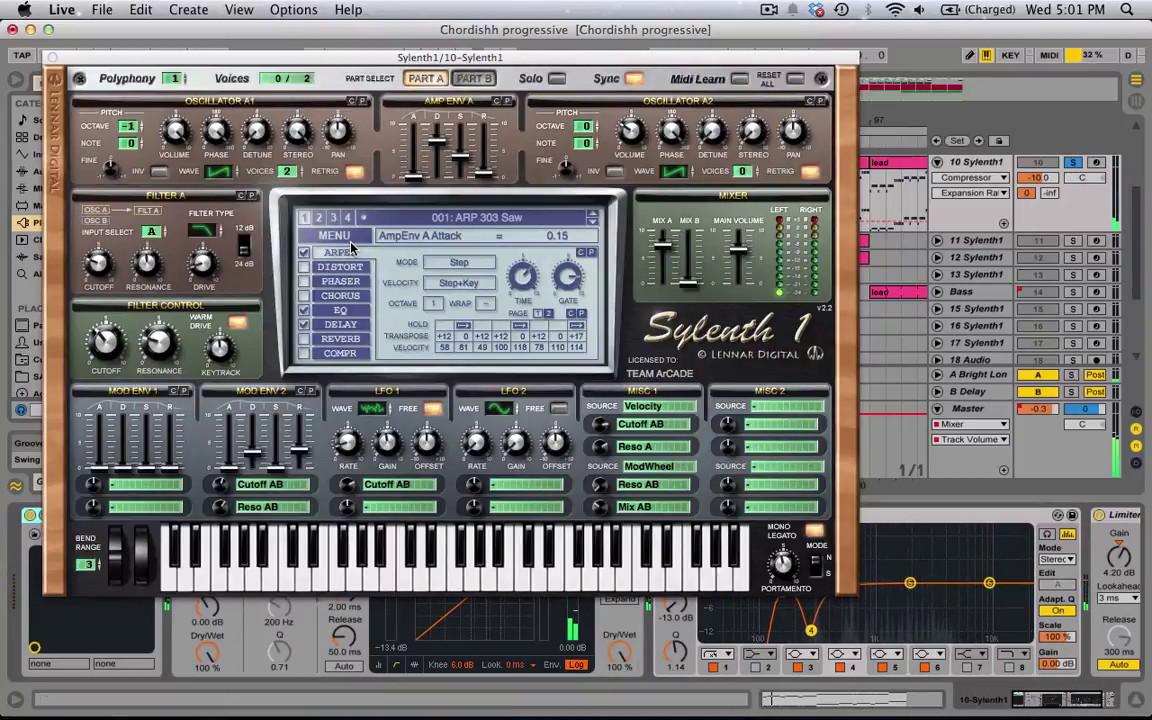
# Step: Find the "adam van bak" sound banks and load Adam Van Baker Sylenth1 Soundset Part 2.fxb into Sylenth1
pyautogui.click(336, 237)
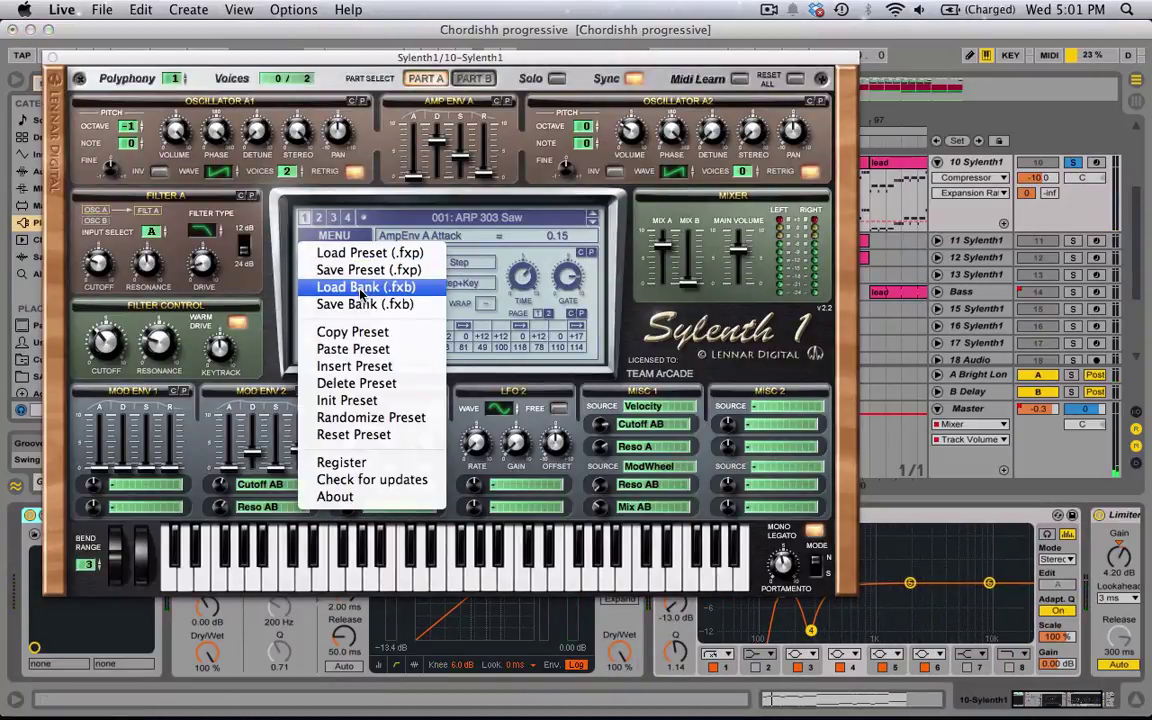
pyautogui.click(362, 288)
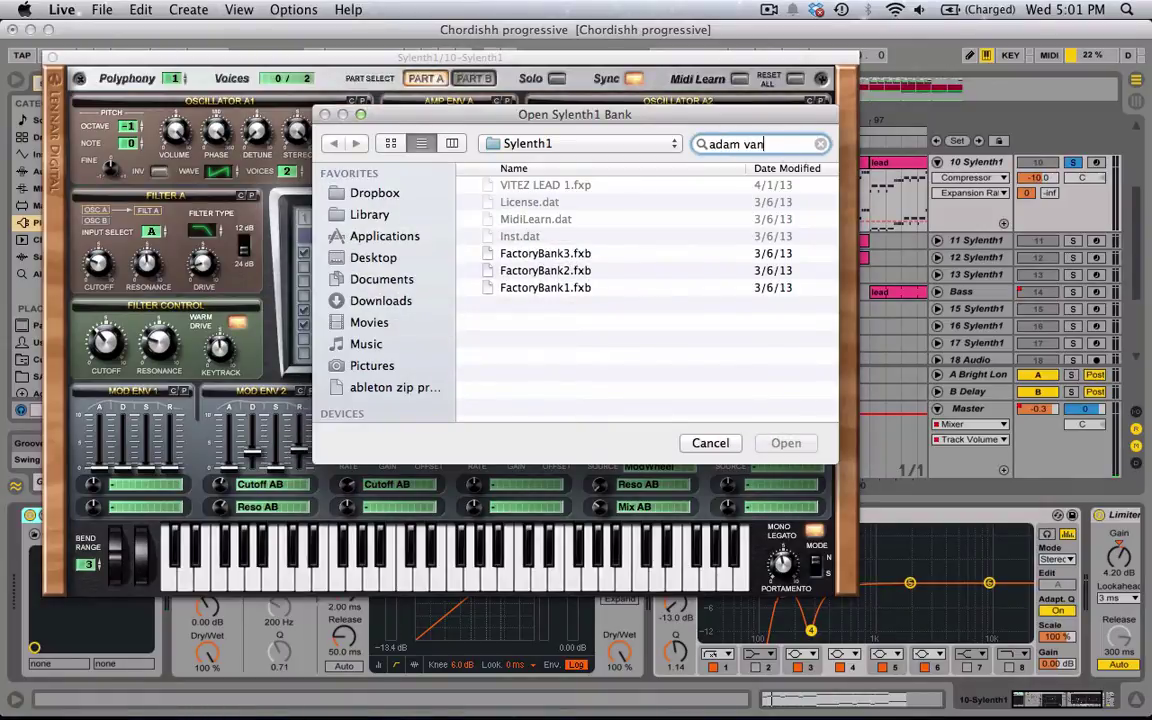
pyautogui.write('adam van bak')
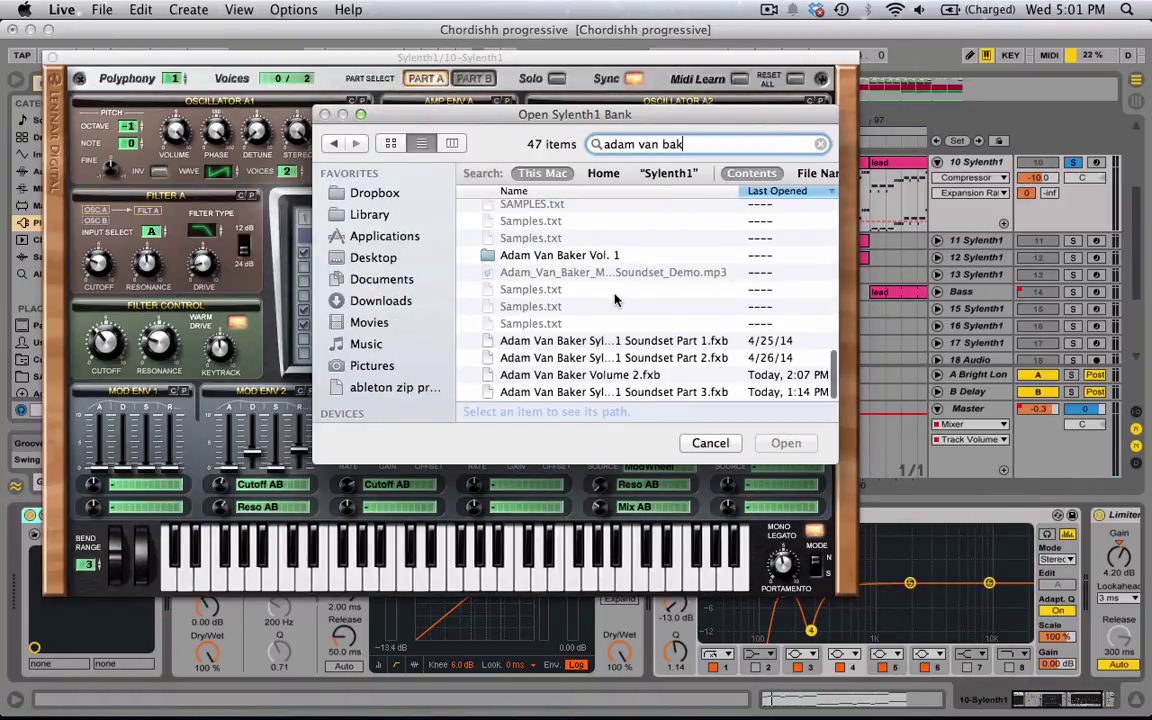
pyautogui.doubleClick(607, 358)
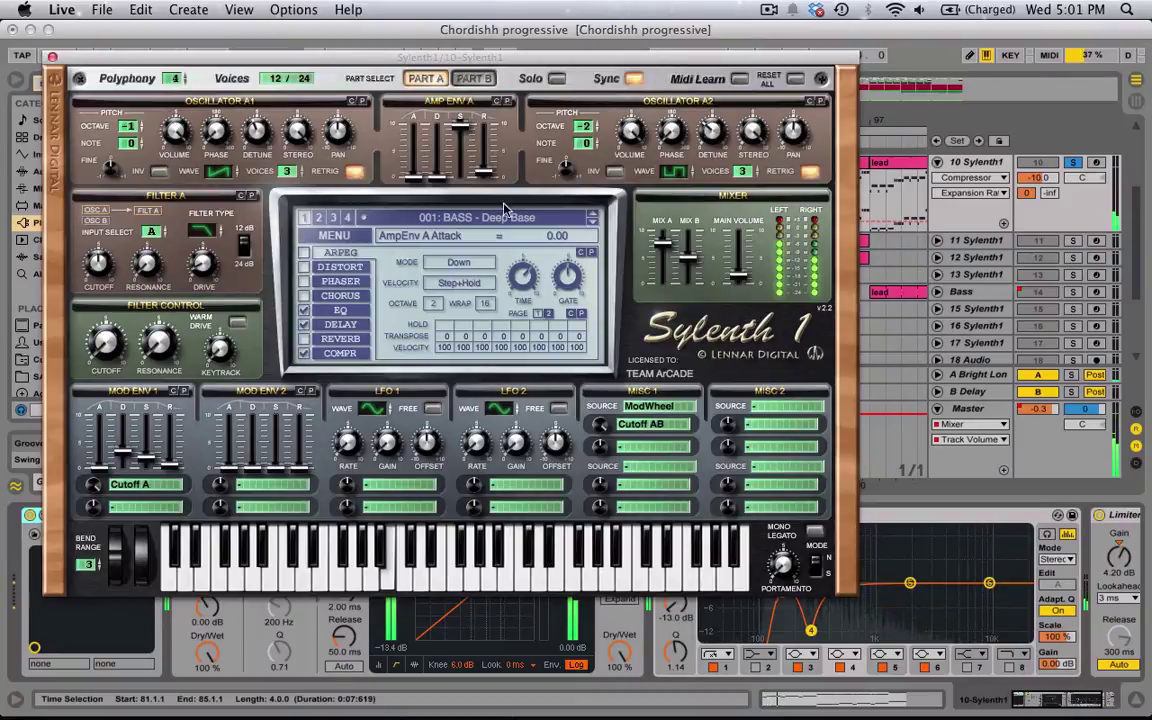
# Step: Load the preset 046: CHRD - Mau5 One and audition it with the arpeggiator off and on again
pyautogui.click(505, 214)
pyautogui.scroll(-3, 495, 222)
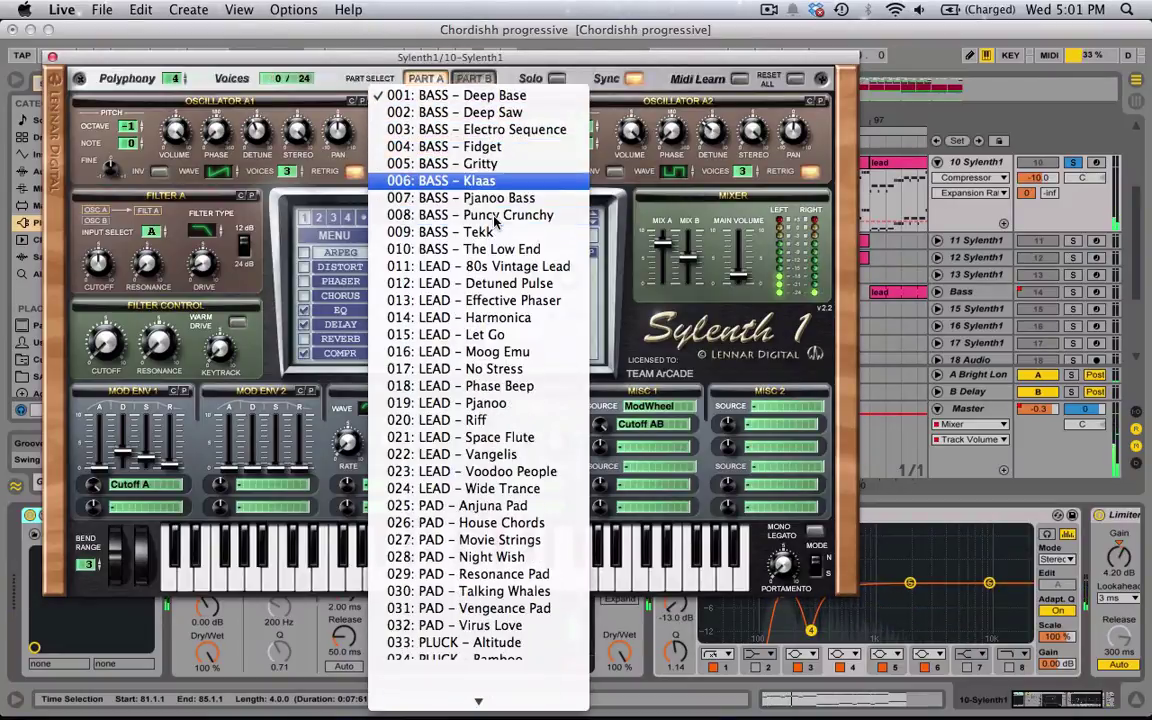
pyautogui.scroll(-5, 495, 222)
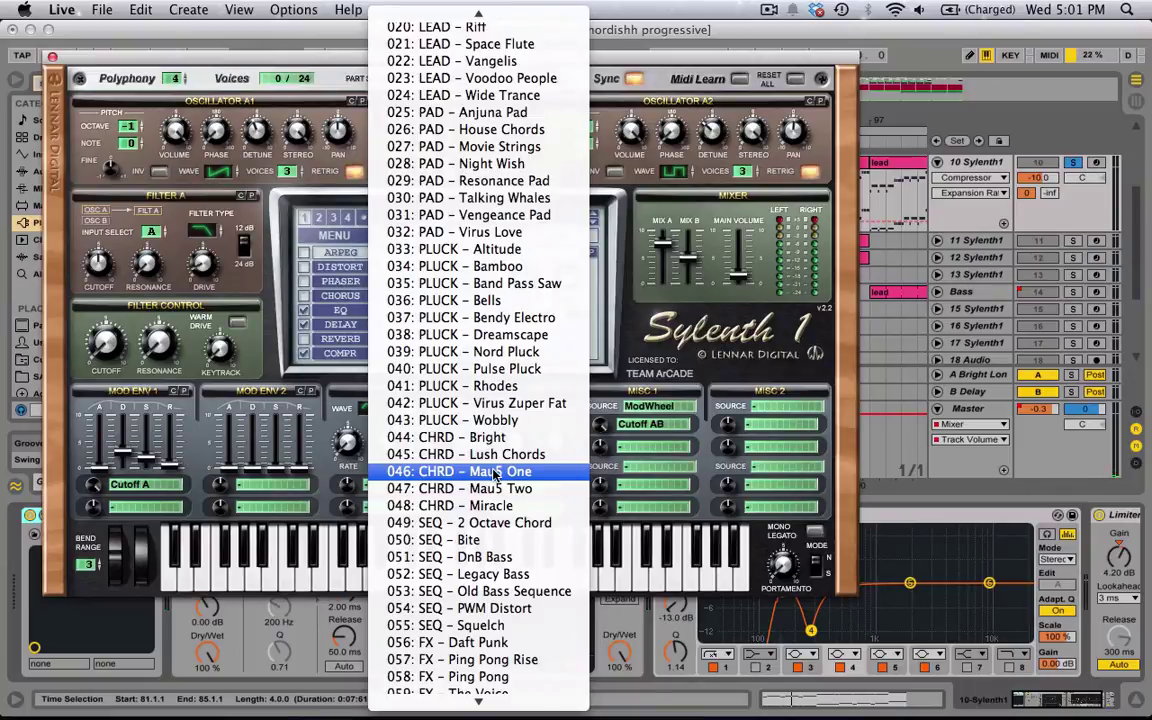
pyautogui.click(494, 474)
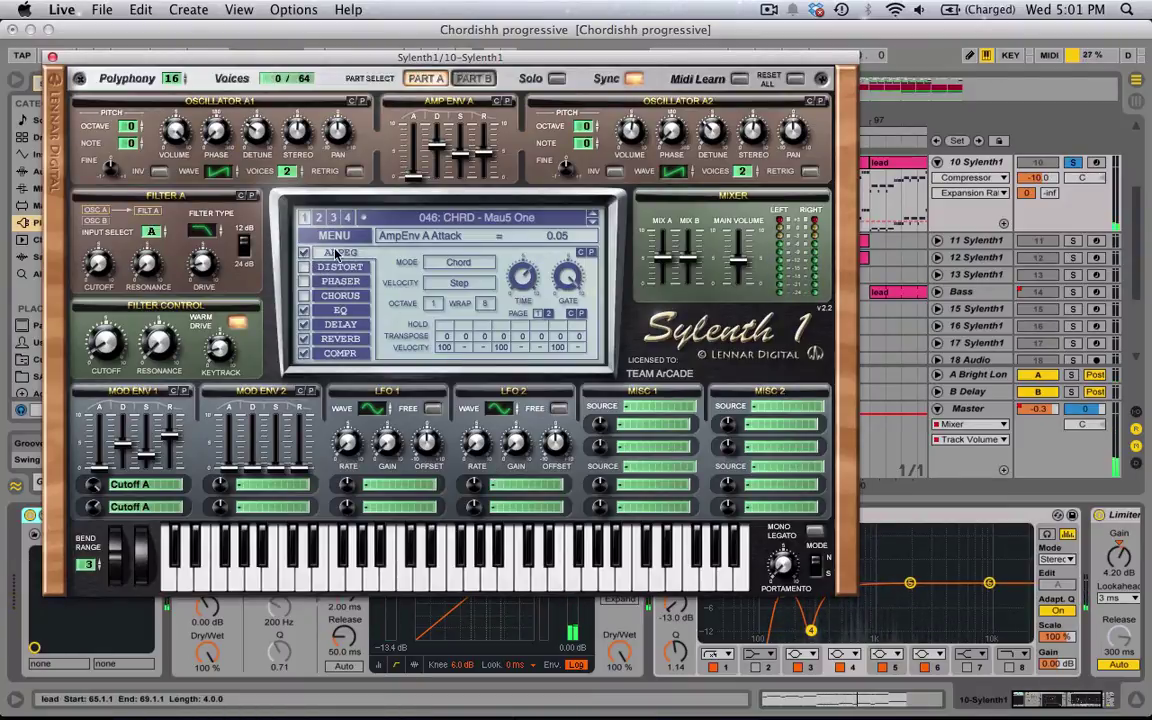
pyautogui.click(304, 254)
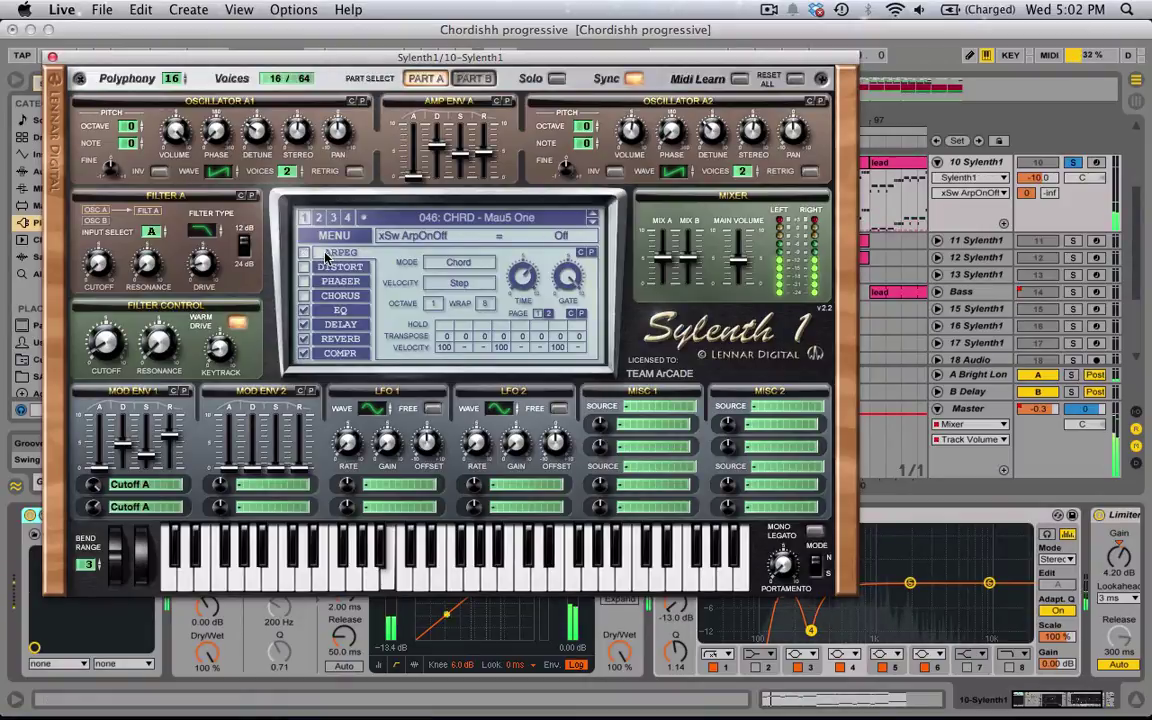
pyautogui.click(304, 254)
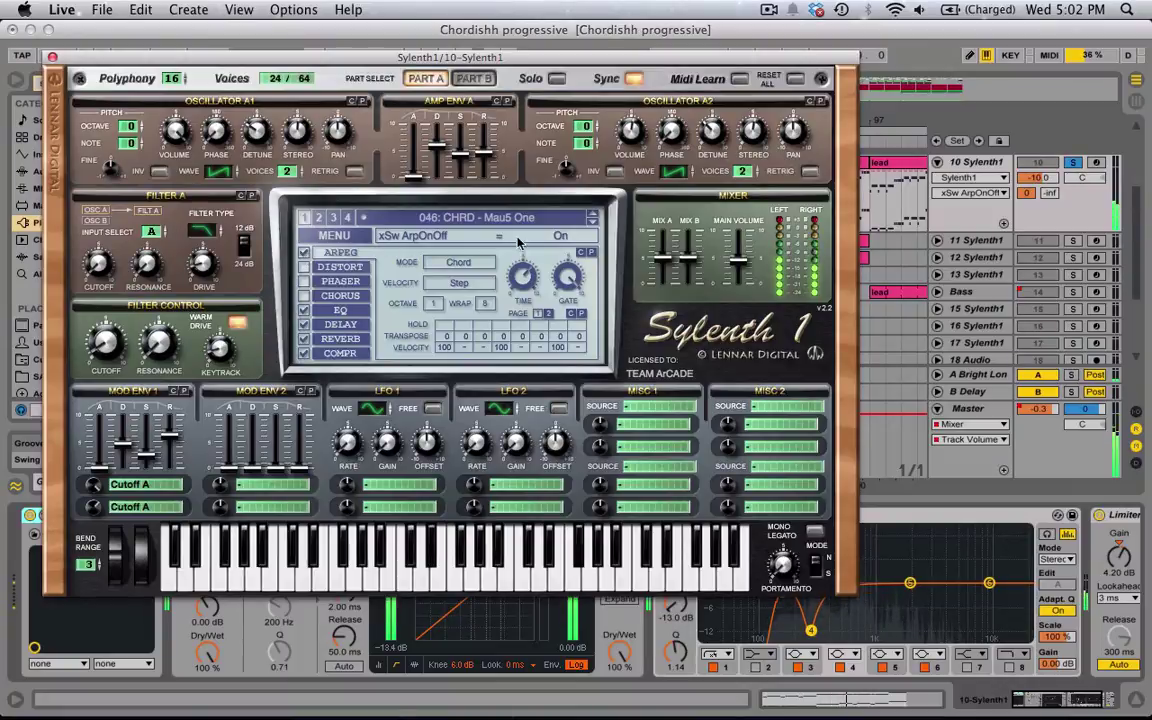
# Step: Audition the CHRD - Mau5 Two and CHRD - Miracle presets while sweeping the filter cutoff, and return to 046: CHRD - Mau5 One
pyautogui.click(596, 227)
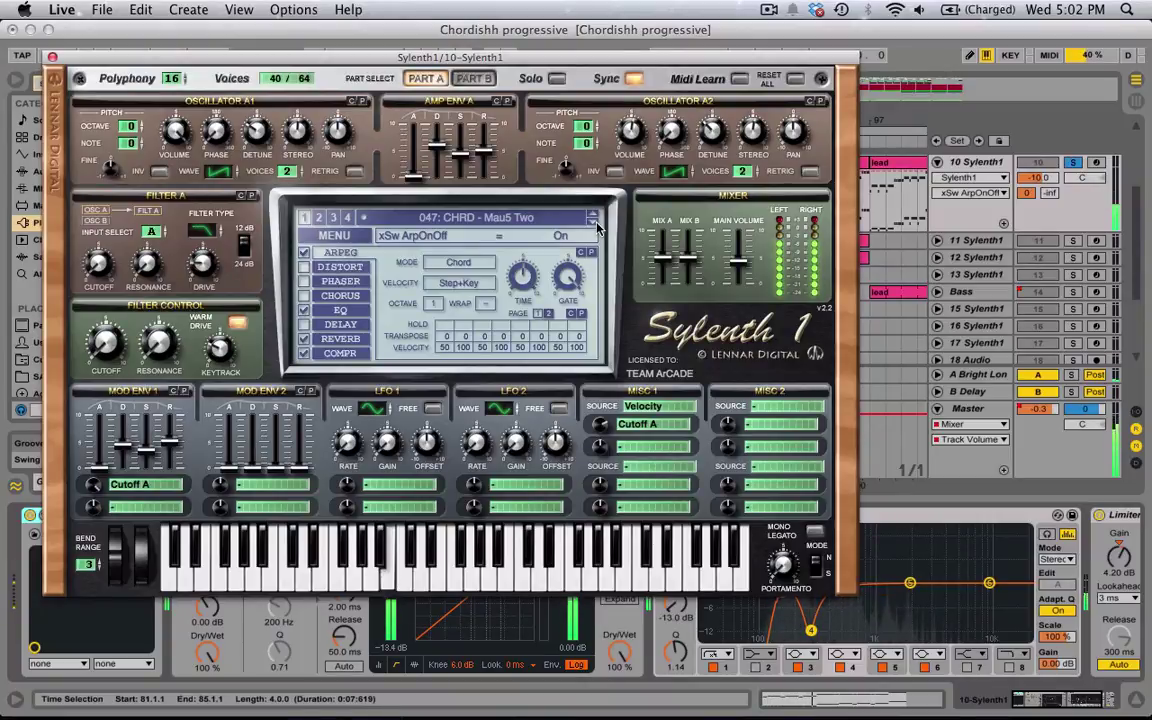
pyautogui.moveTo(110, 340)
pyautogui.mouseDown()
pyautogui.moveTo(102, 270)
pyautogui.moveTo(118, 266)
pyautogui.moveTo(108, 245)
pyautogui.moveTo(88, 305)
pyautogui.moveTo(110, 335)
pyautogui.mouseUp()
pyautogui.click(593, 222)
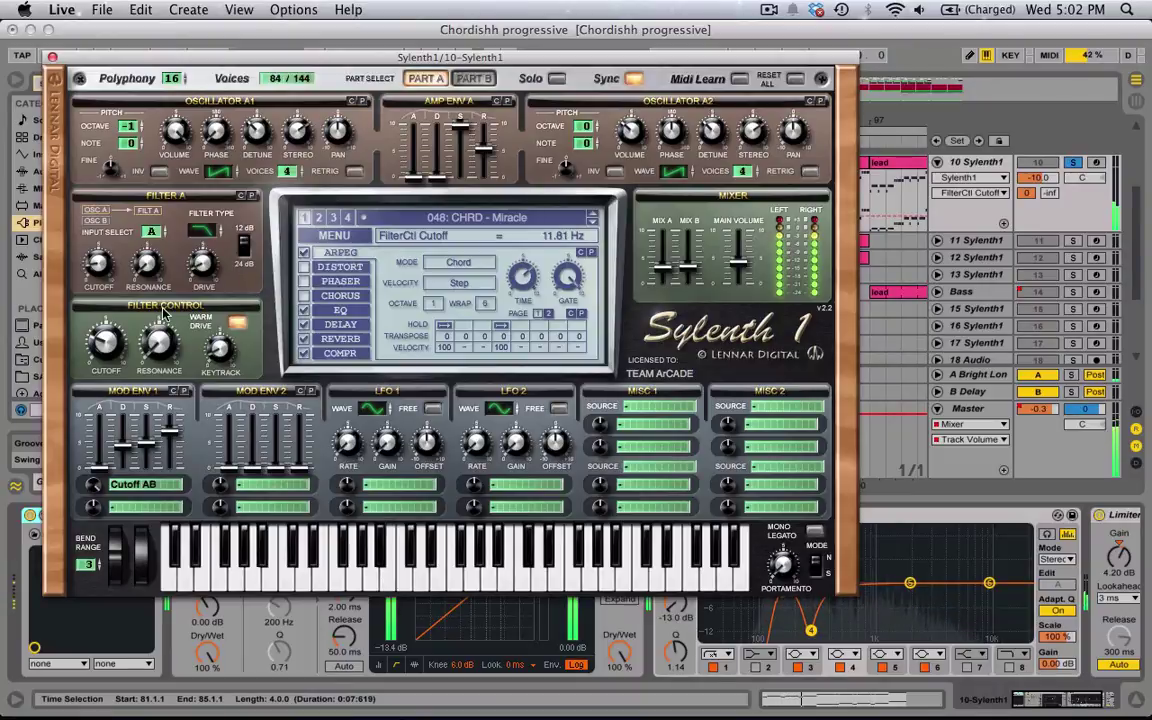
pyautogui.moveTo(104, 314); pyautogui.dragTo(113, 362)
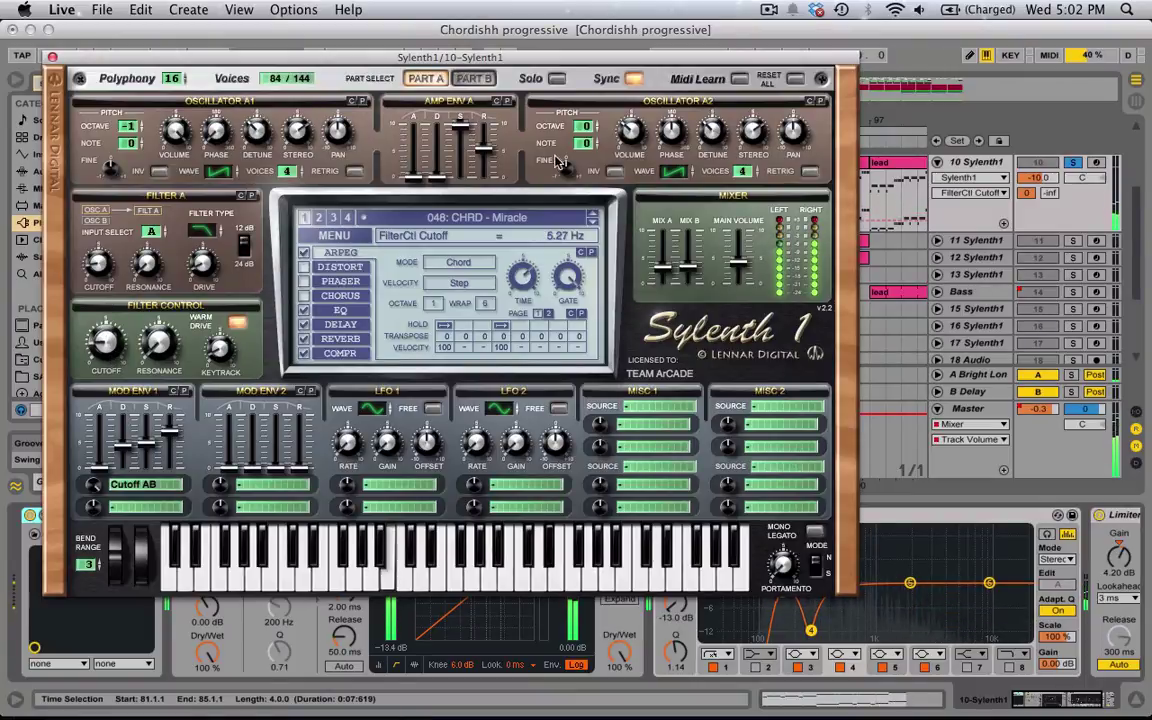
pyautogui.click(519, 219)
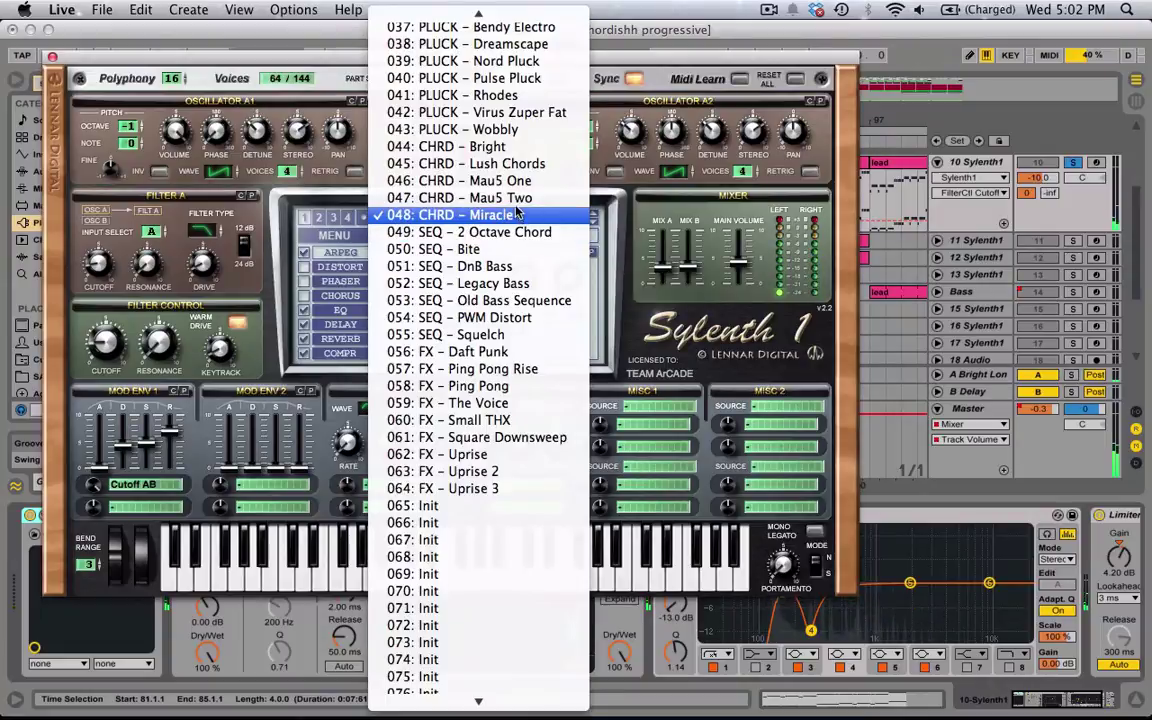
pyautogui.click(511, 188)
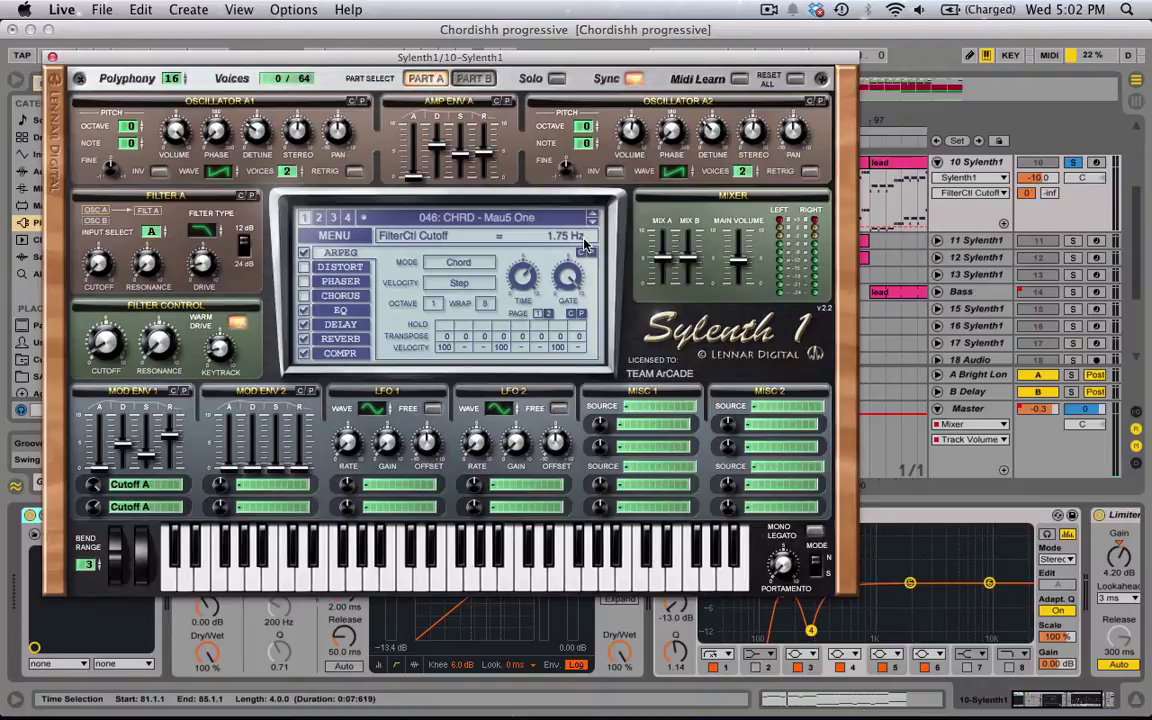
# Step: Load the preset 026: PAD - House Chords and audition it with the arpeggiator on
pyautogui.click(452, 224)
pyautogui.scroll(5, 455, 215)
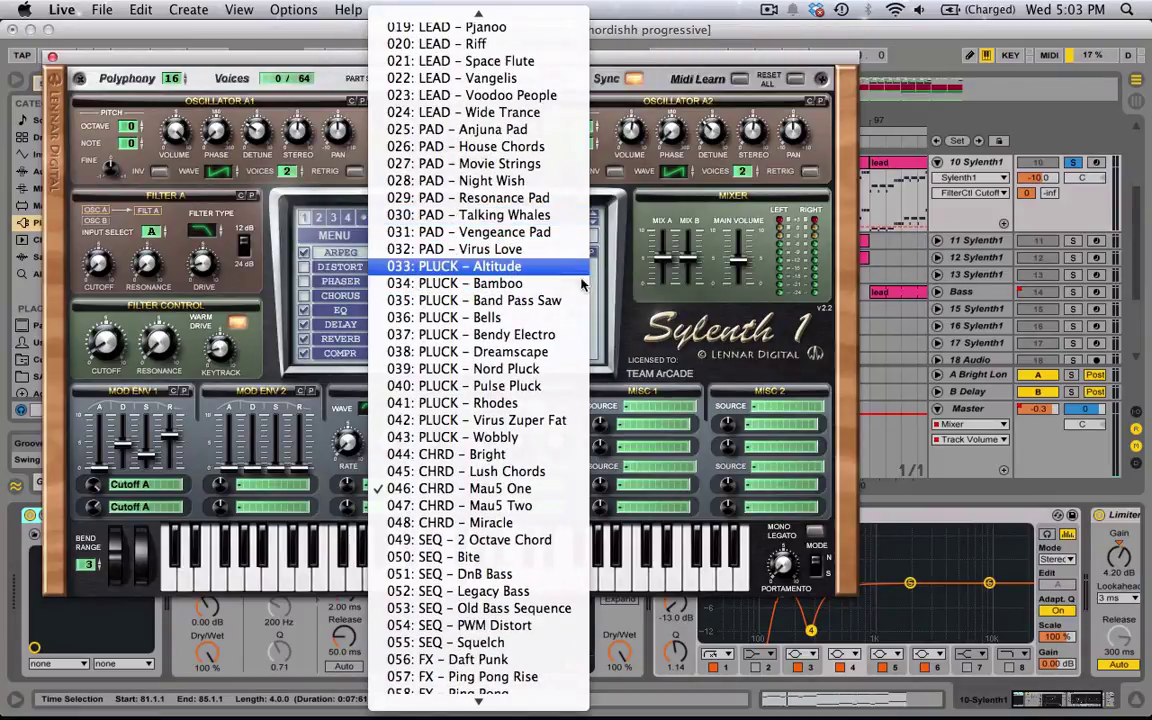
pyautogui.scroll(3, 530, 200)
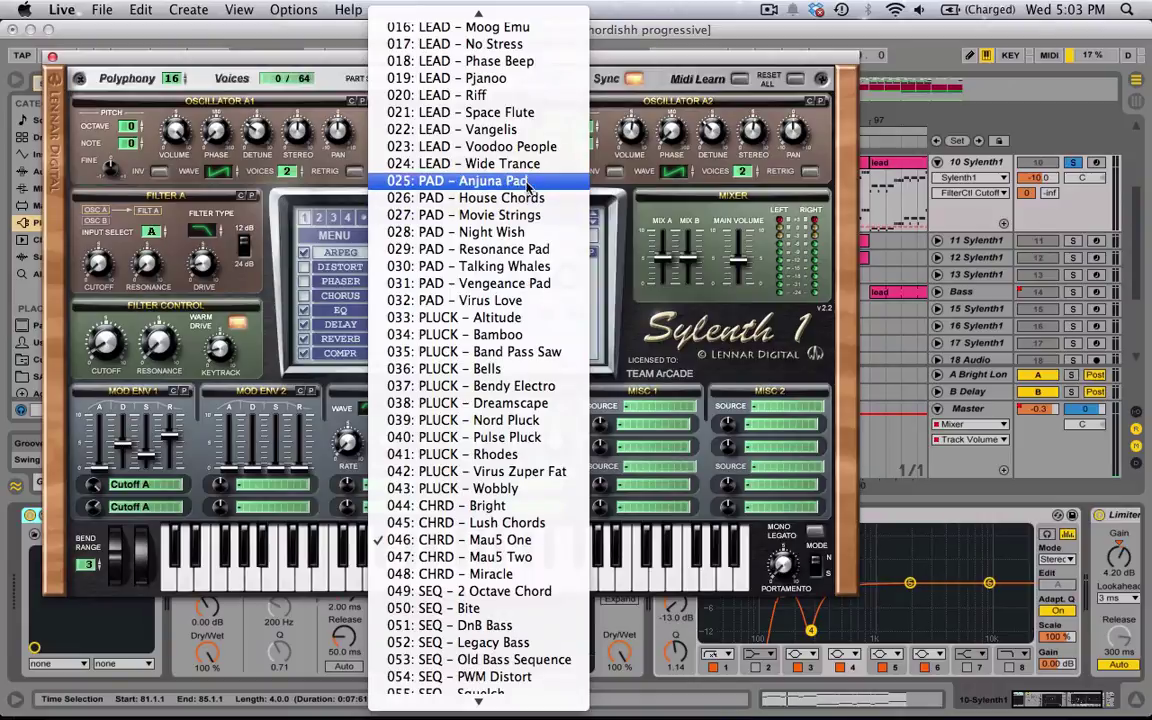
pyautogui.click(525, 199)
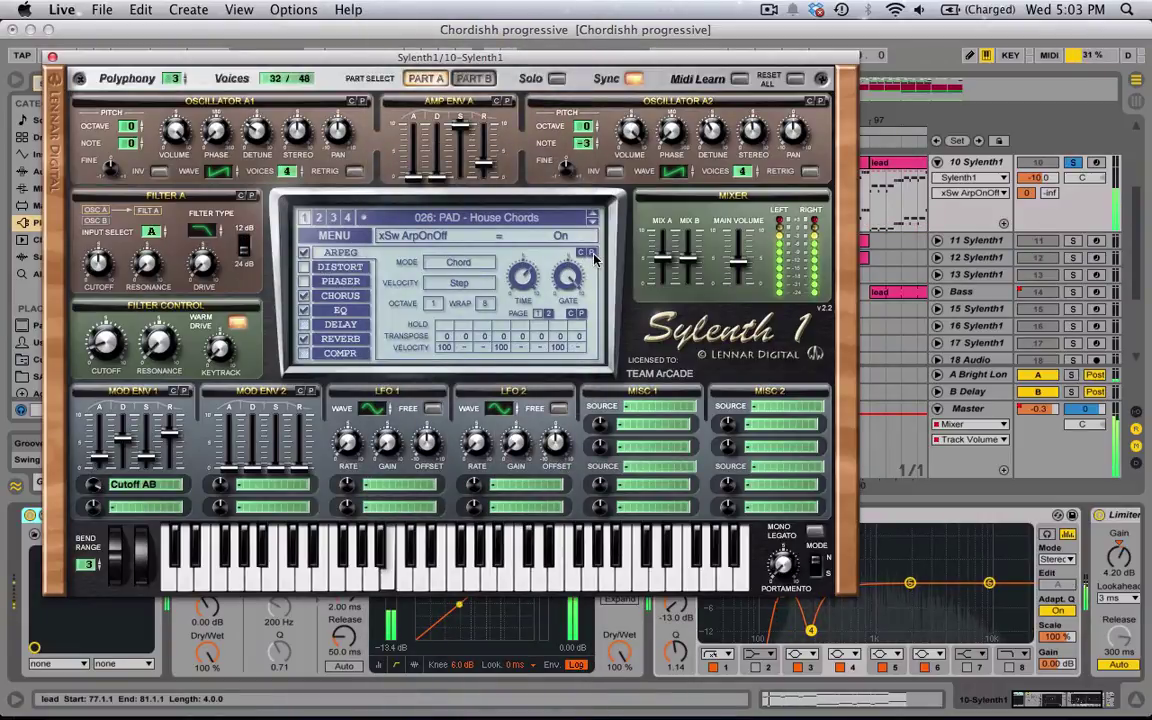
# Step: Load the preset 019: LEAD - Pjanoo and audition it with the arpeggiator on
pyautogui.click(506, 219)
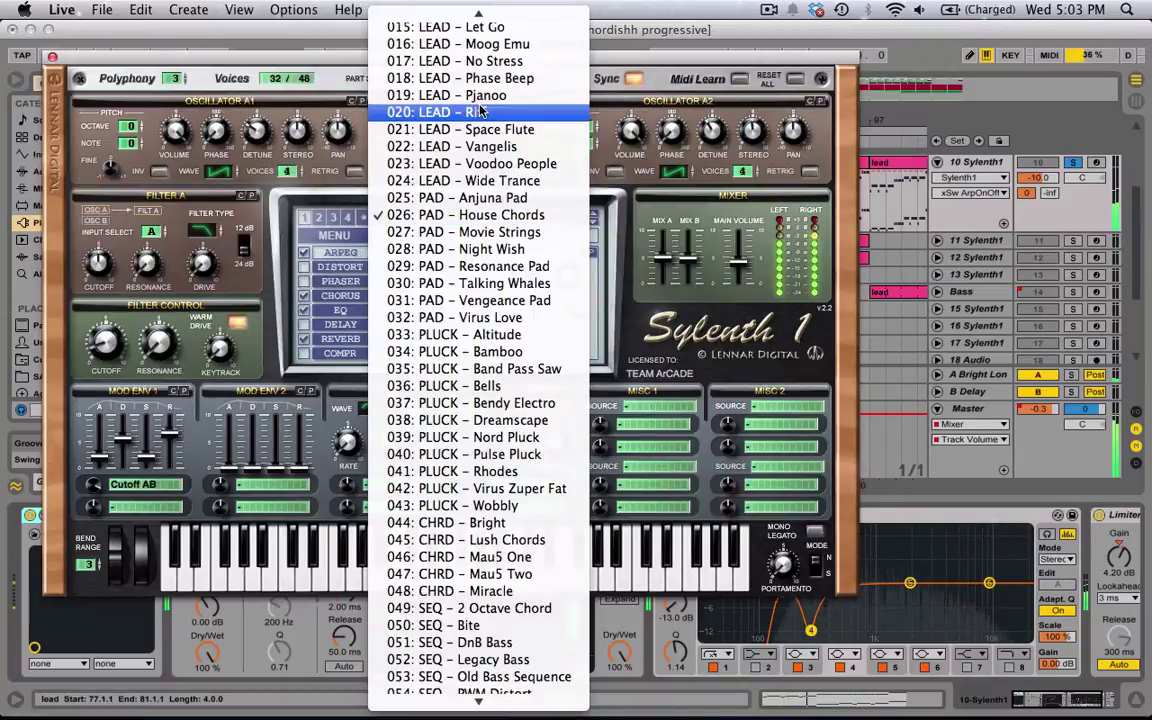
pyautogui.click(460, 95)
pyautogui.click(327, 254)
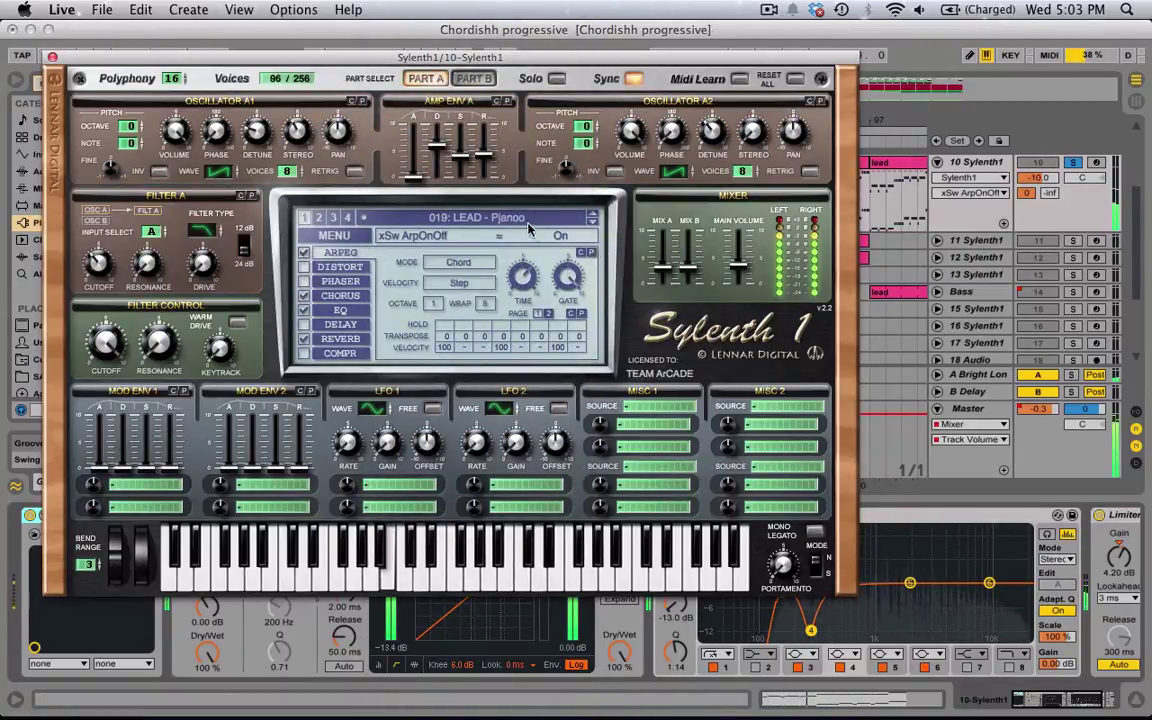
# Step: Load the preset 015: LEAD - Let Go and audition it with the arpeggiator on, sweeping the filter control cutoff down to 1.00 Hz
pyautogui.click(527, 219)
pyautogui.scroll(5, 527, 219)
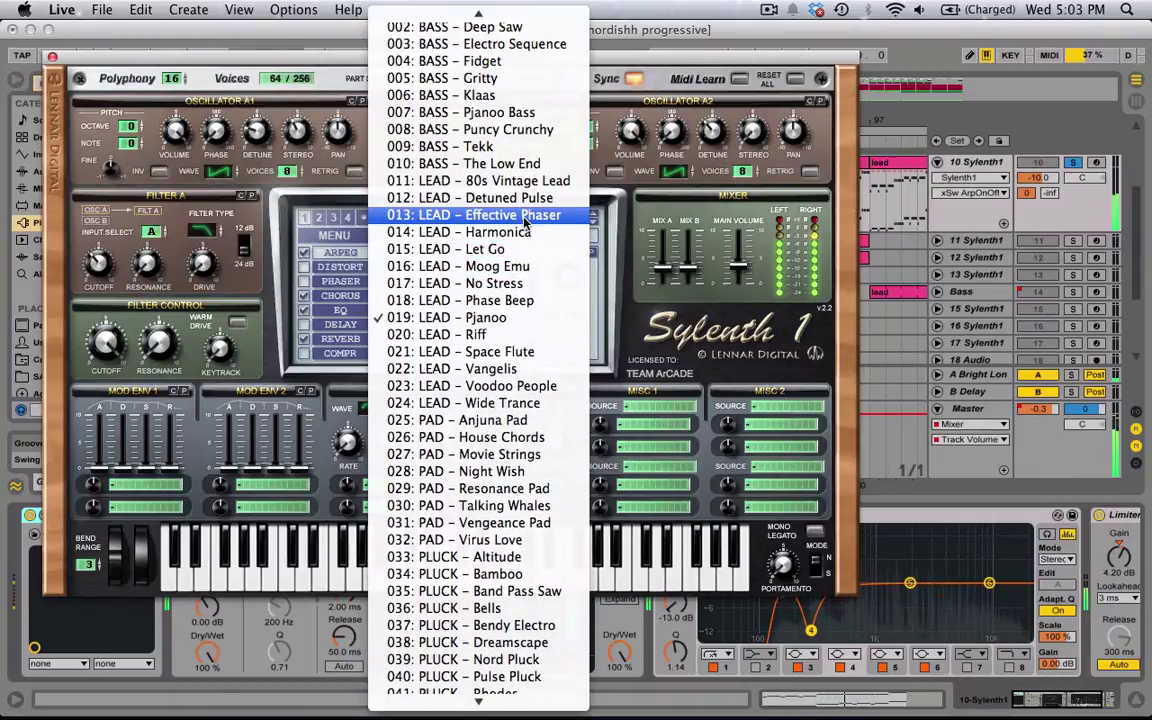
pyautogui.scroll(-7, 527, 219)
pyautogui.click(505, 129)
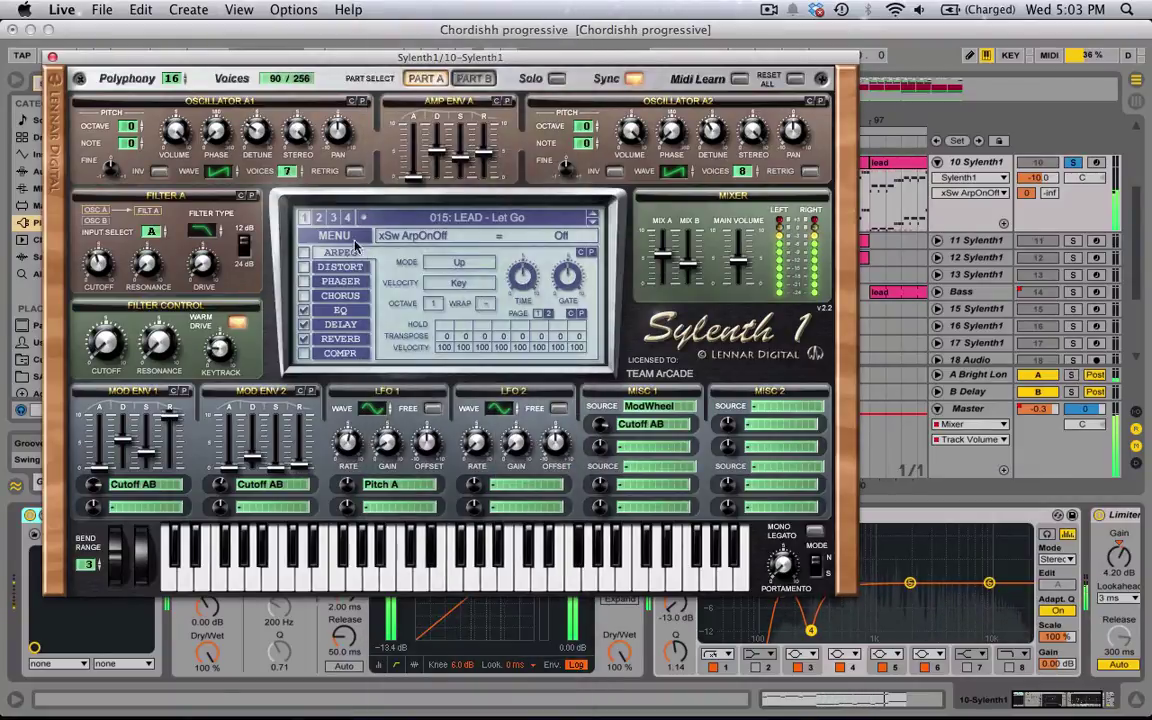
pyautogui.click(590, 253)
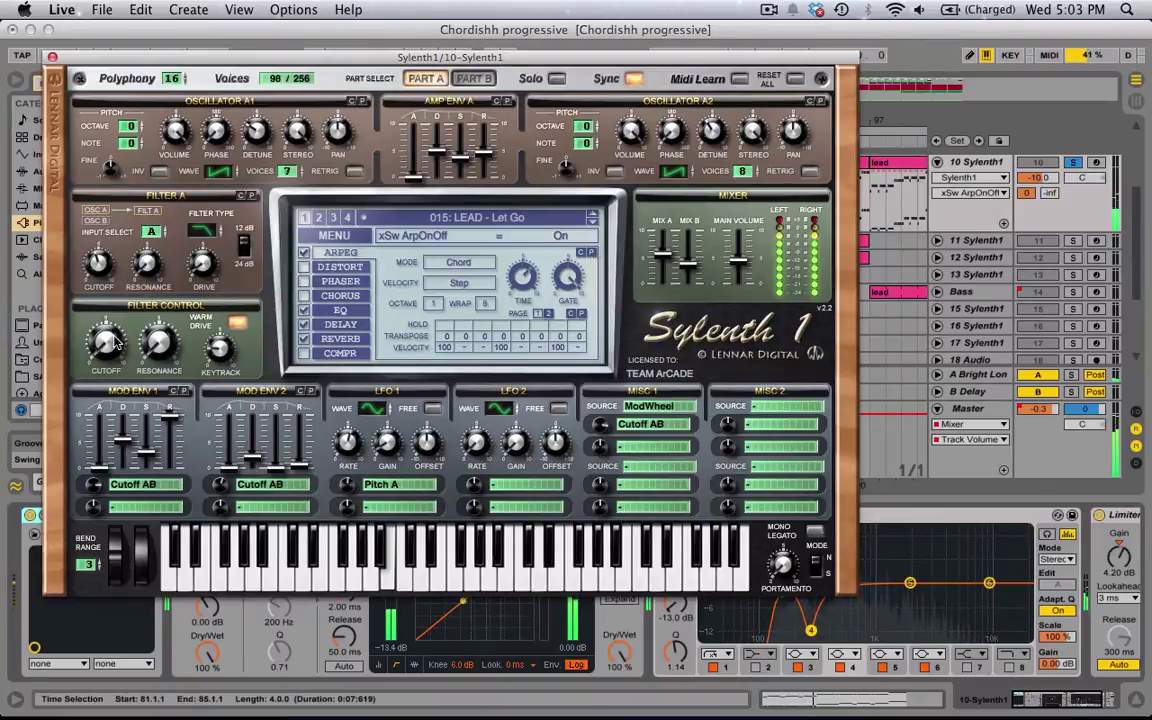
pyautogui.moveTo(105, 310); pyautogui.dragTo(117, 393)
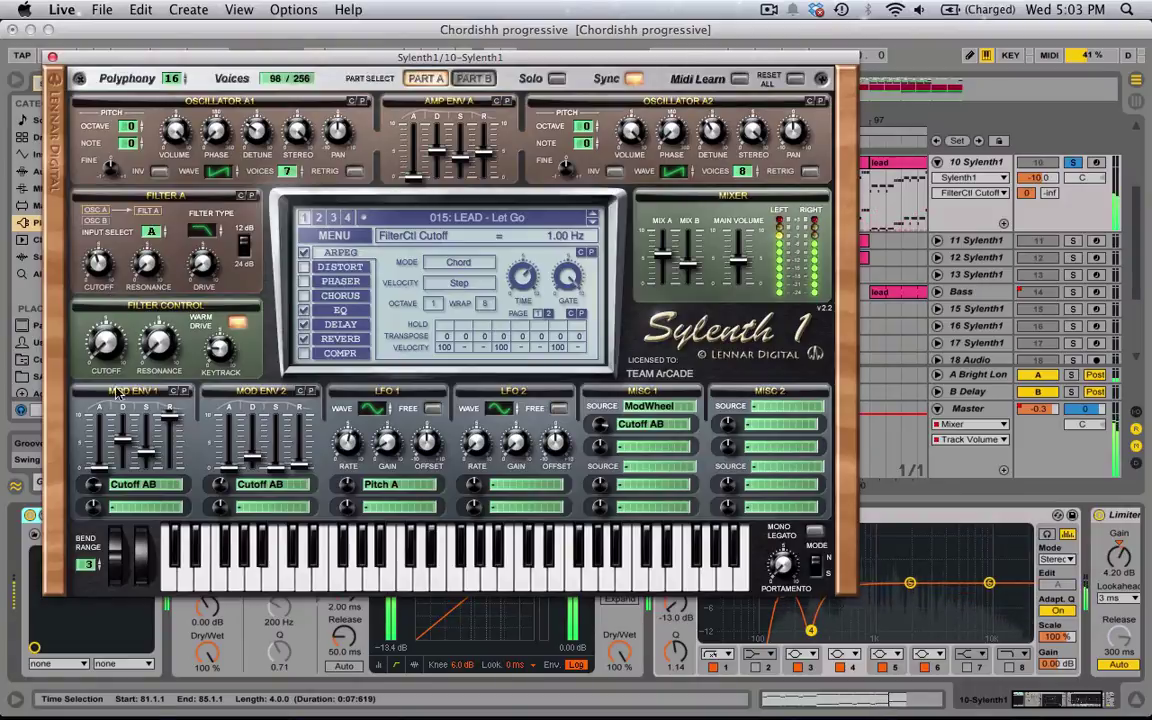
pyautogui.click(1073, 164)
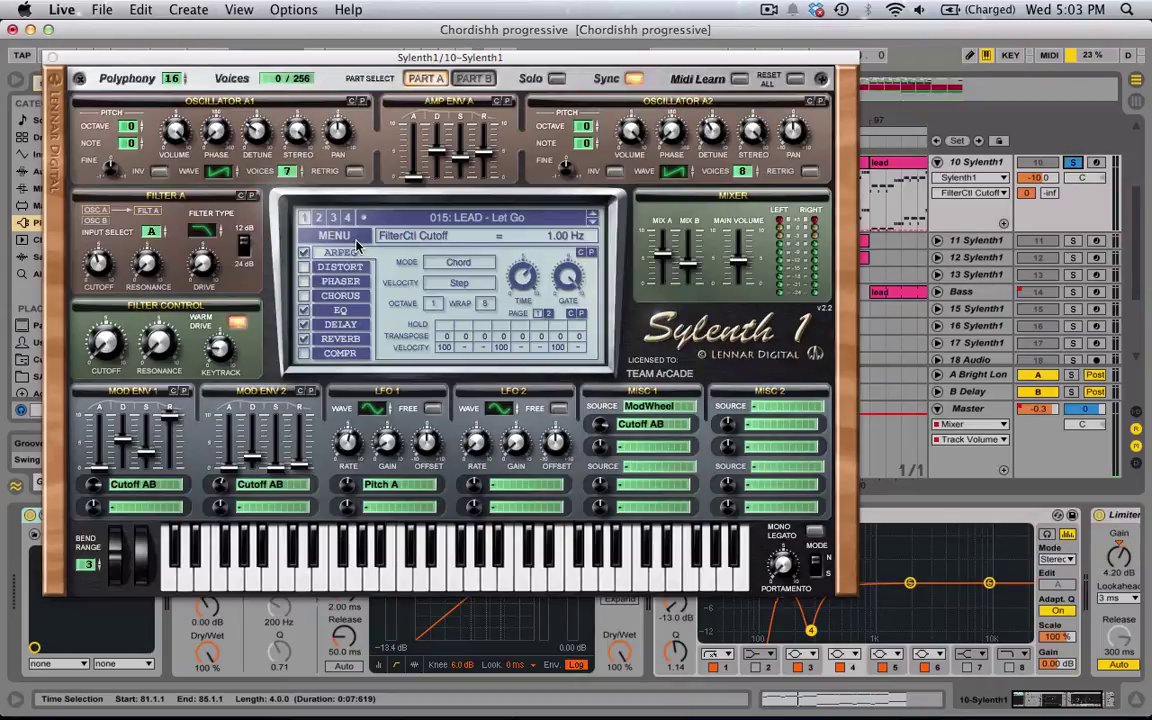
# Step: Search for "preset" while loading a bank and load Sylenth1 Presets No.2.fxb from the Bank folder inside Sylenth1 Presets No2
pyautogui.click(347, 240)
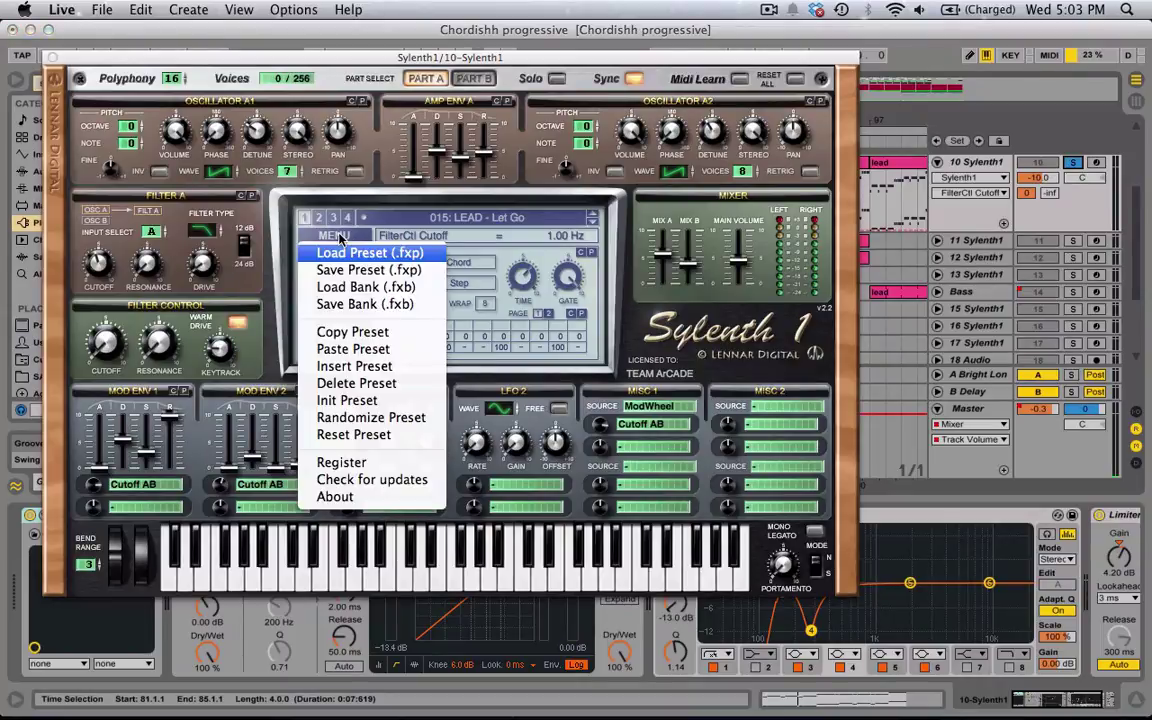
pyautogui.click(338, 285)
pyautogui.click(745, 144)
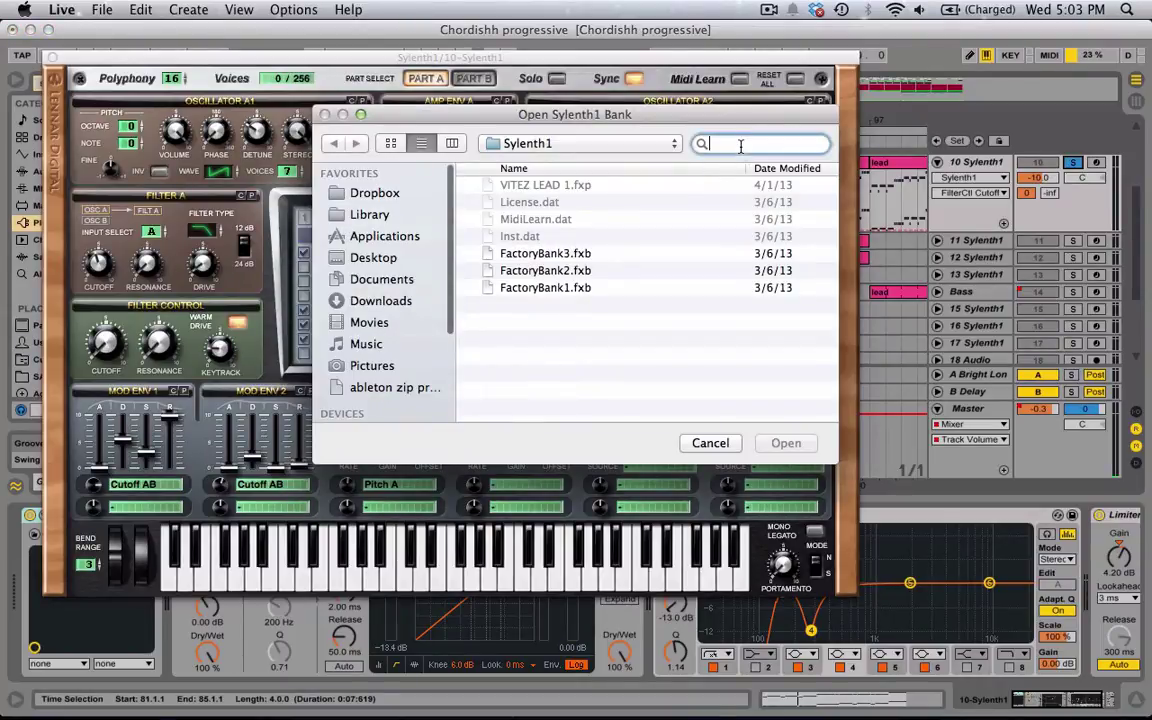
pyautogui.write('presets')
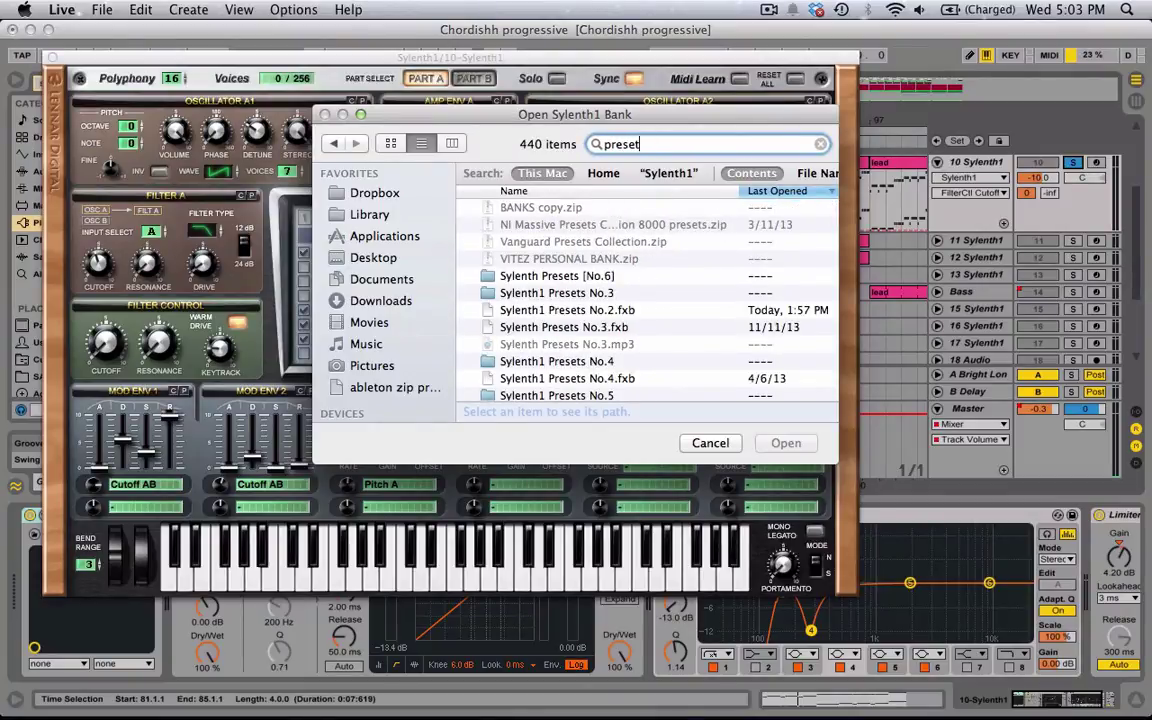
pyautogui.scroll(-5, 603, 381)
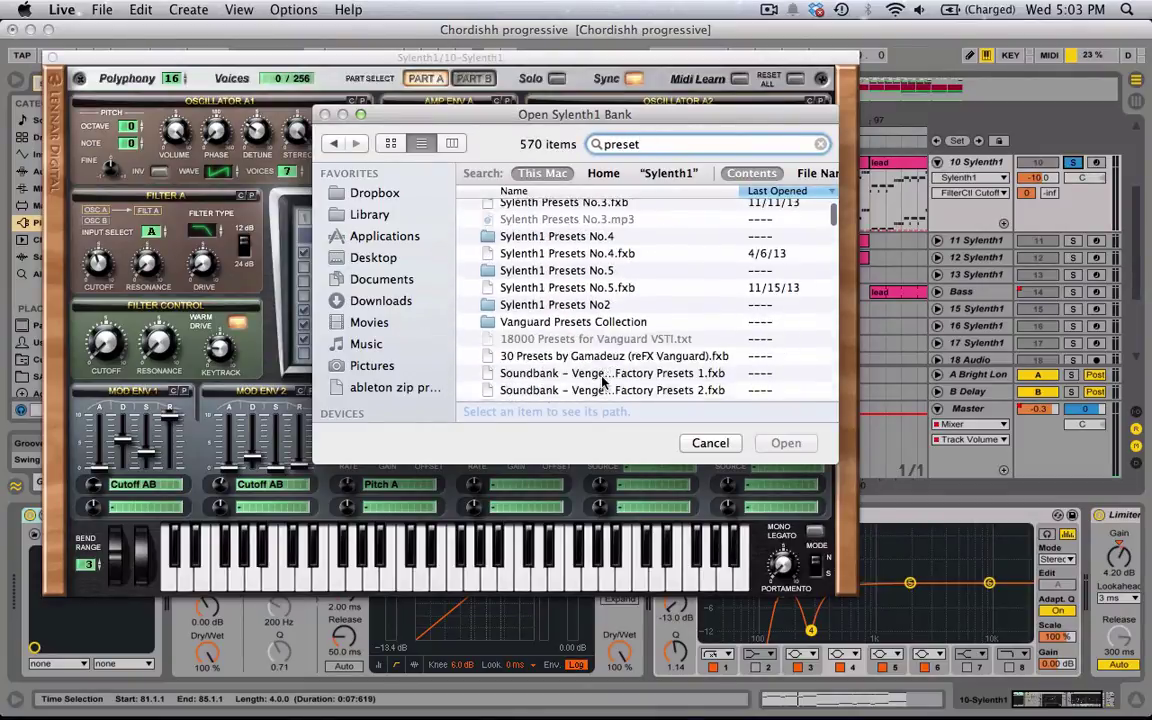
pyautogui.doubleClick(597, 309)
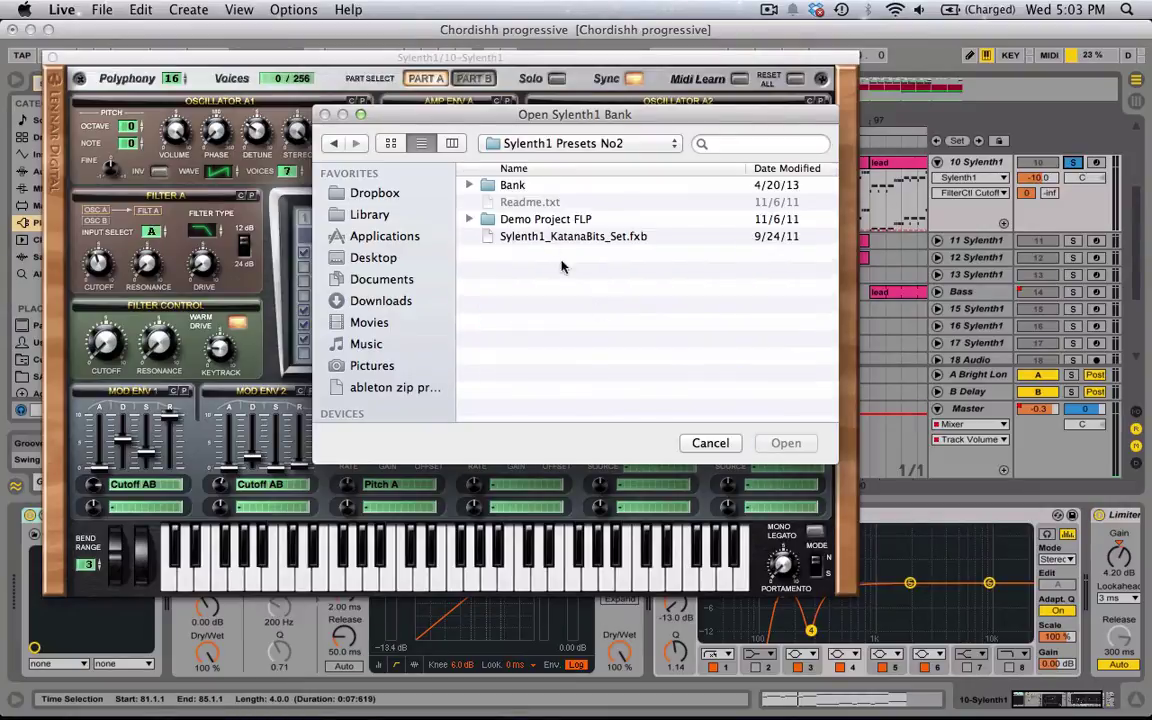
pyautogui.click(533, 187)
pyautogui.doubleClick(533, 187)
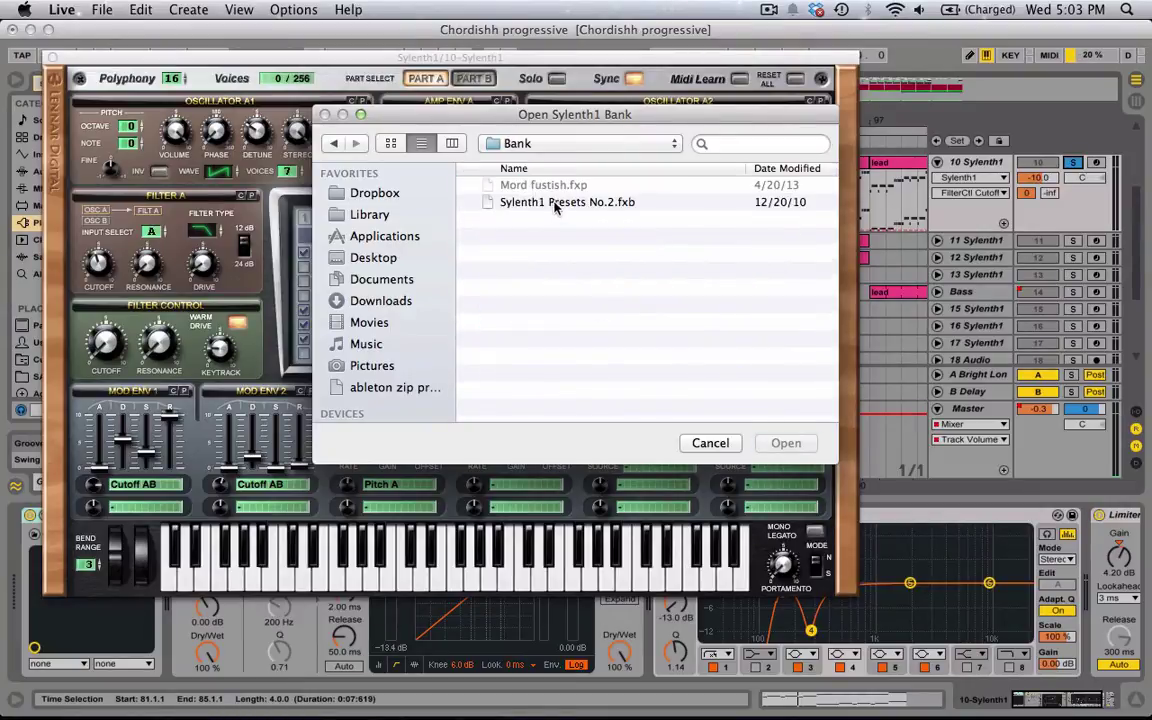
pyautogui.doubleClick(545, 203)
pyautogui.click(318, 218)
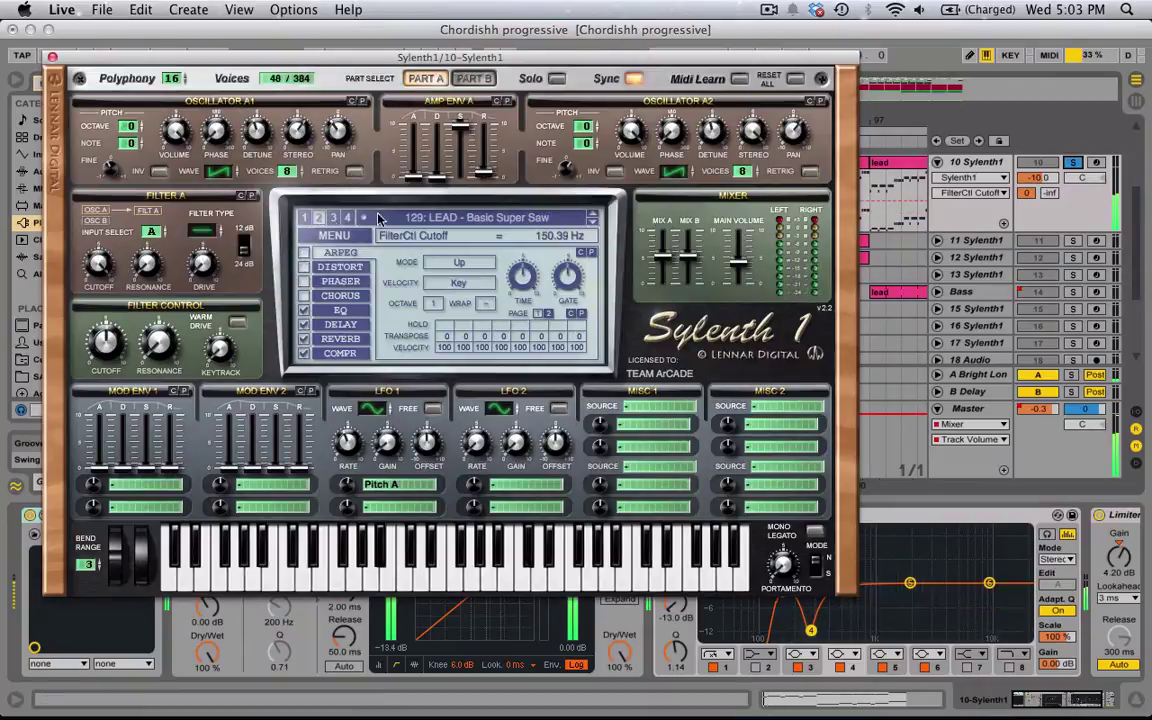
pyautogui.click(470, 217)
pyautogui.scroll(-10, 497, 217)
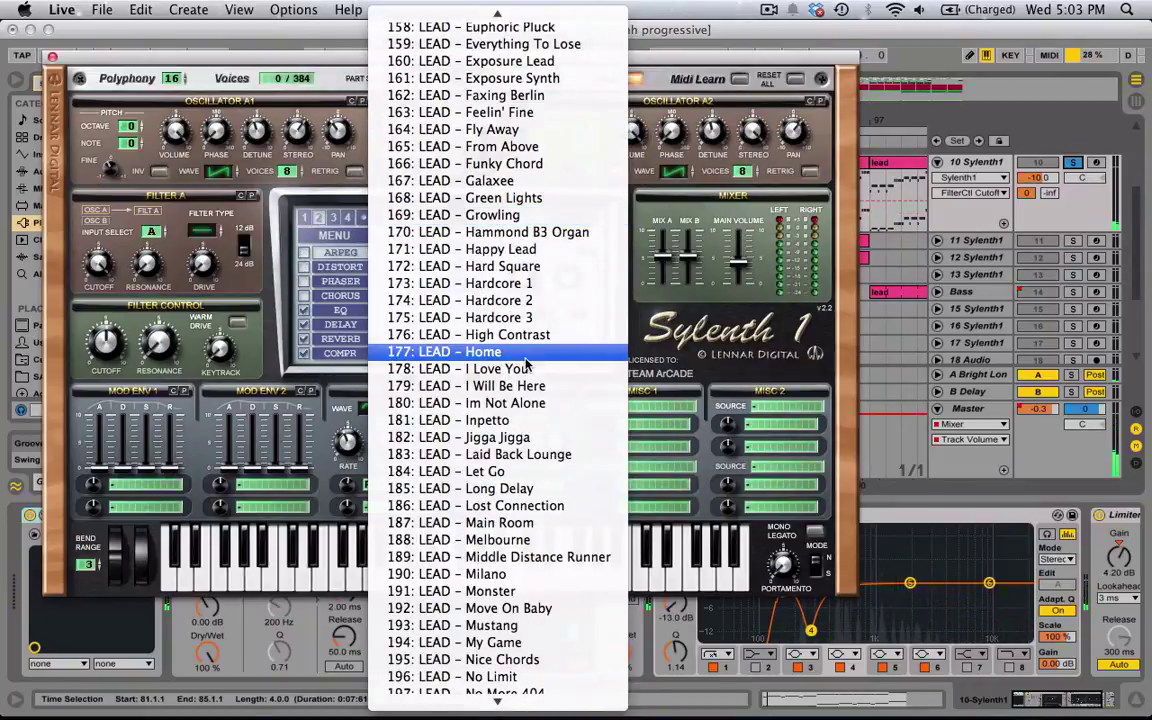
pyautogui.click(470, 351)
# Step: Switch to the third preset group and load the preset 297: PLUCK - Euphoric Pluck
pyautogui.click(333, 217)
pyautogui.click(424, 218)
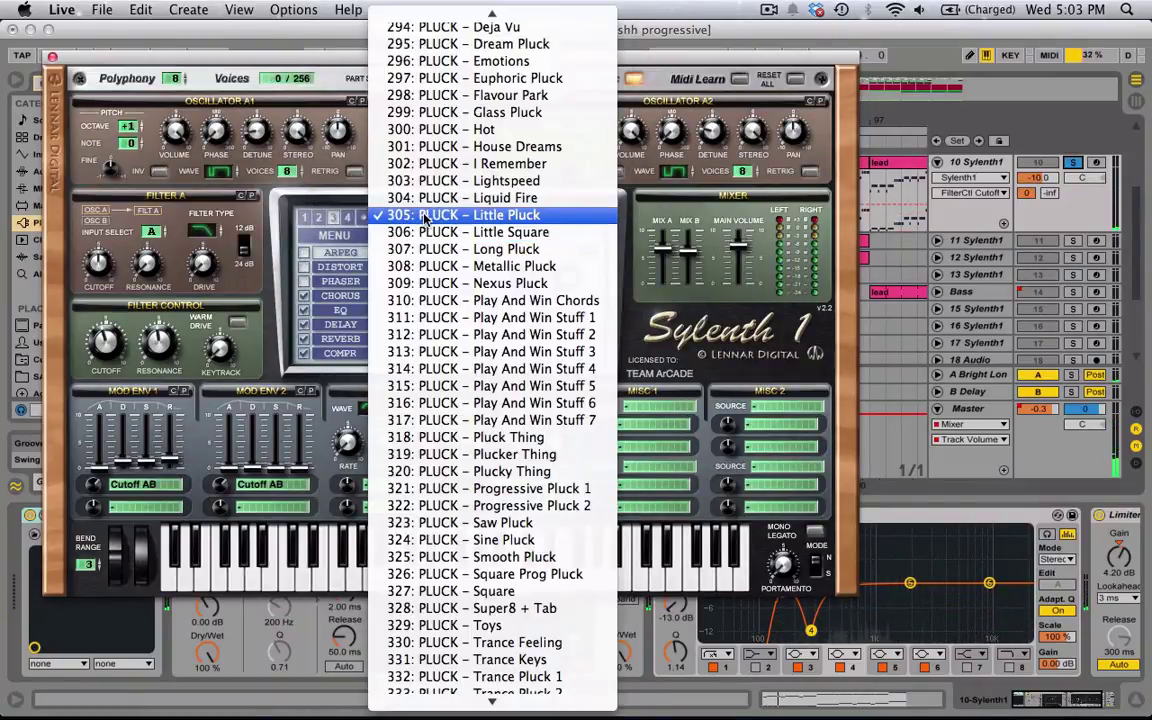
pyautogui.scroll(7, 470, 283)
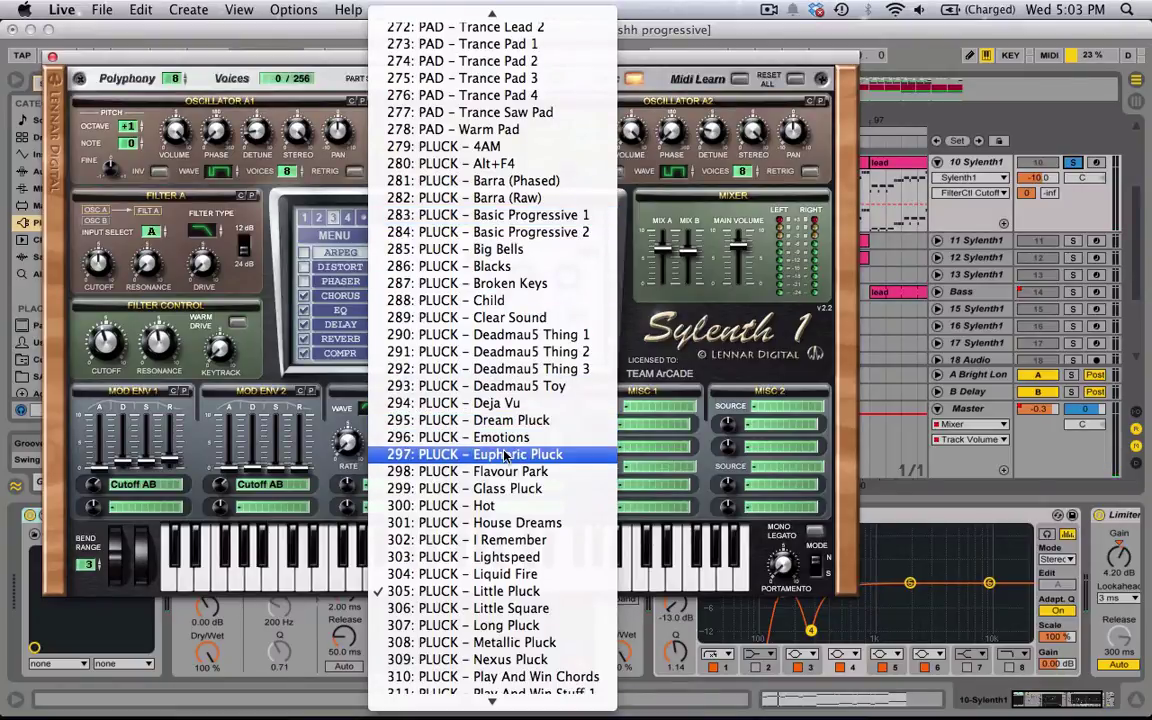
pyautogui.click(505, 454)
# Step: Audition Euphoric Pluck with the arpeggiator on while sweeping the filter control cutoff to 1.00 Hz, and close the synth window
pyautogui.click(303, 254)
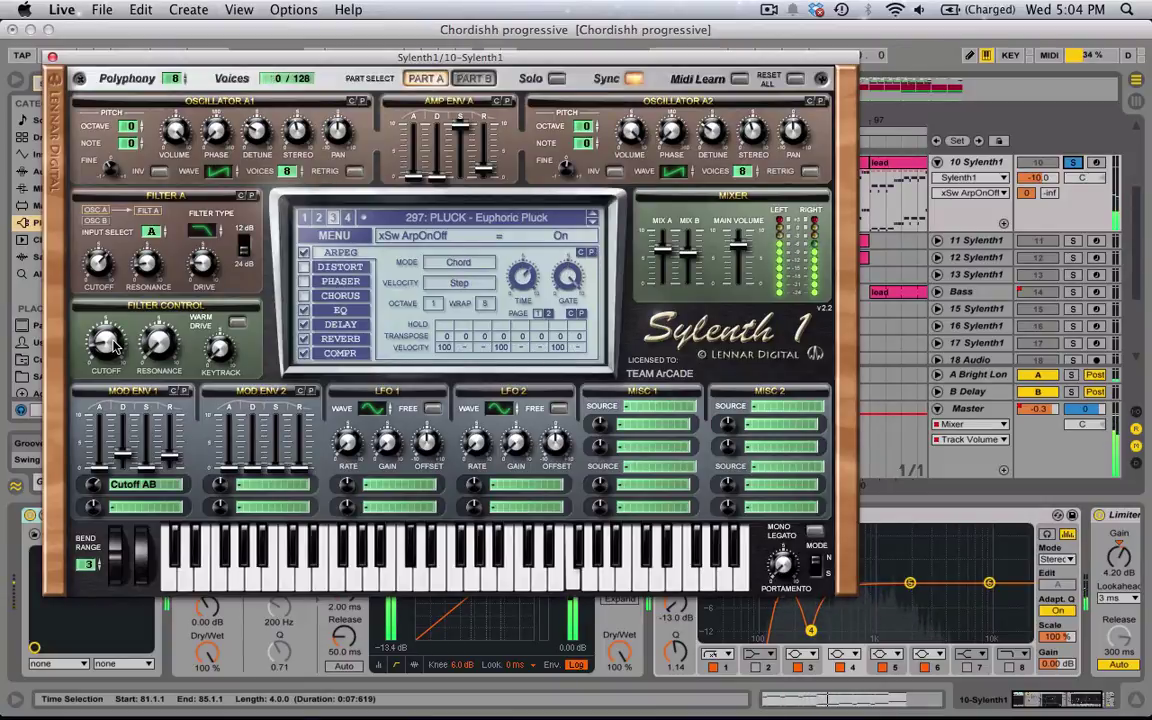
pyautogui.moveTo(107, 330); pyautogui.dragTo(55, 160)
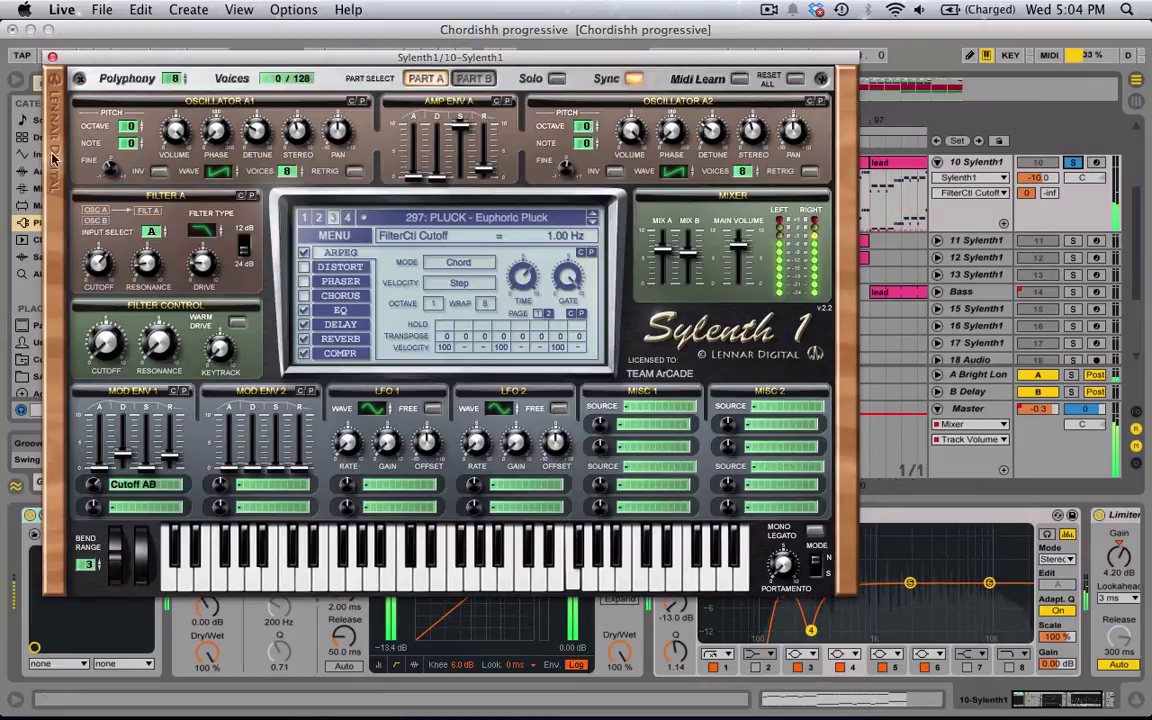
pyautogui.click(53, 58)
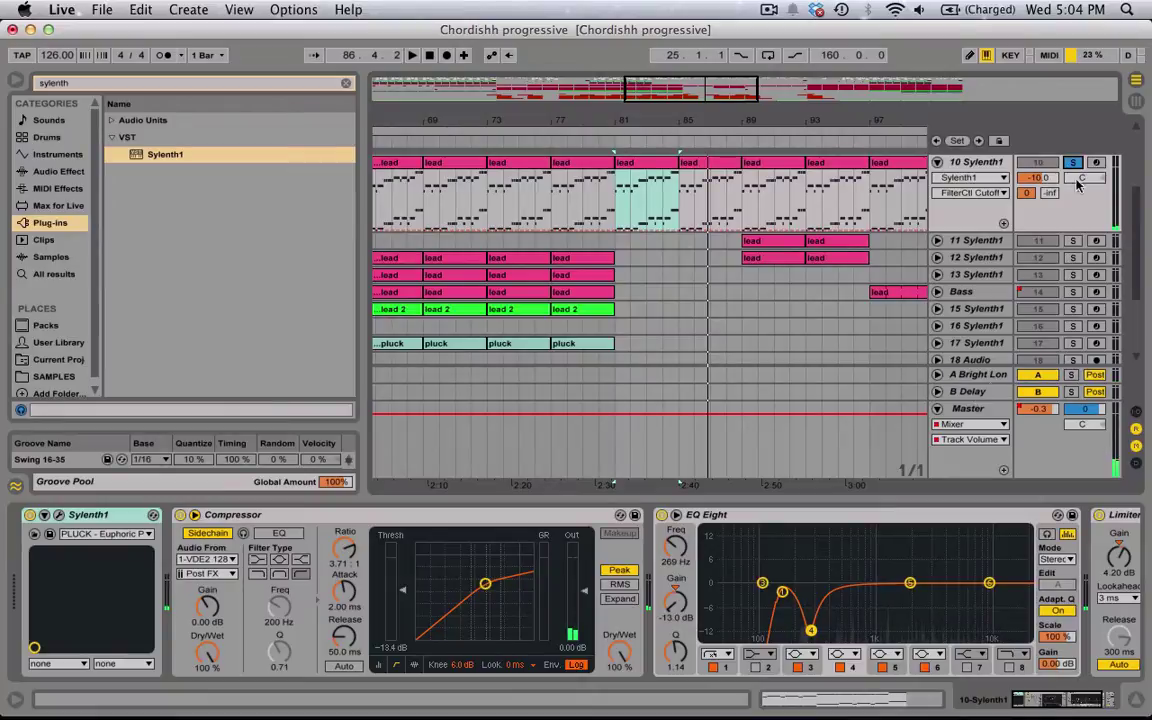
pyautogui.click(770, 10)
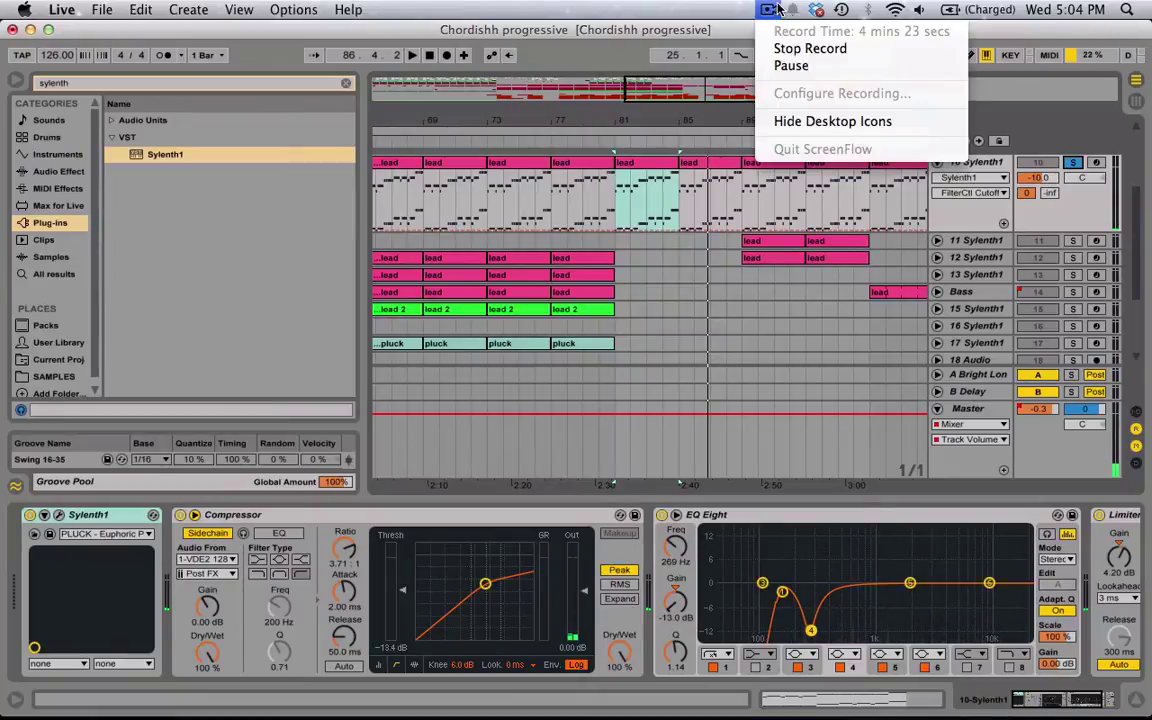